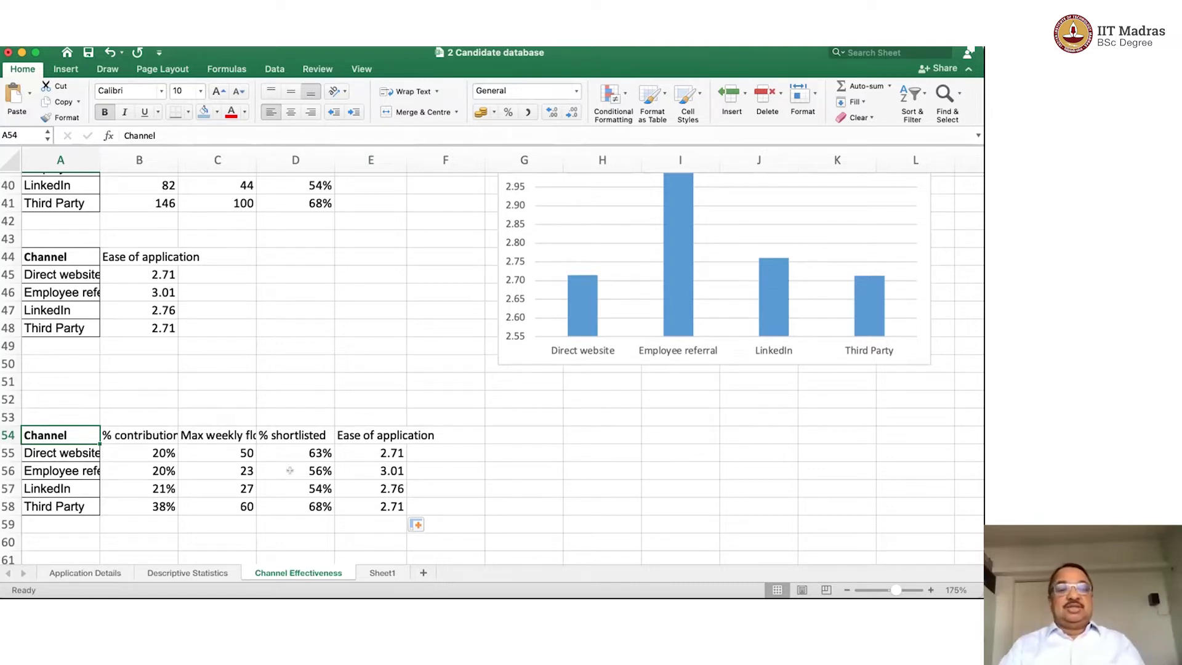
# Inspect the % contribution formulas from Direct website down to Third Party
pyautogui.press('Right')
pyautogui.press('Down')
pyautogui.press('Down')
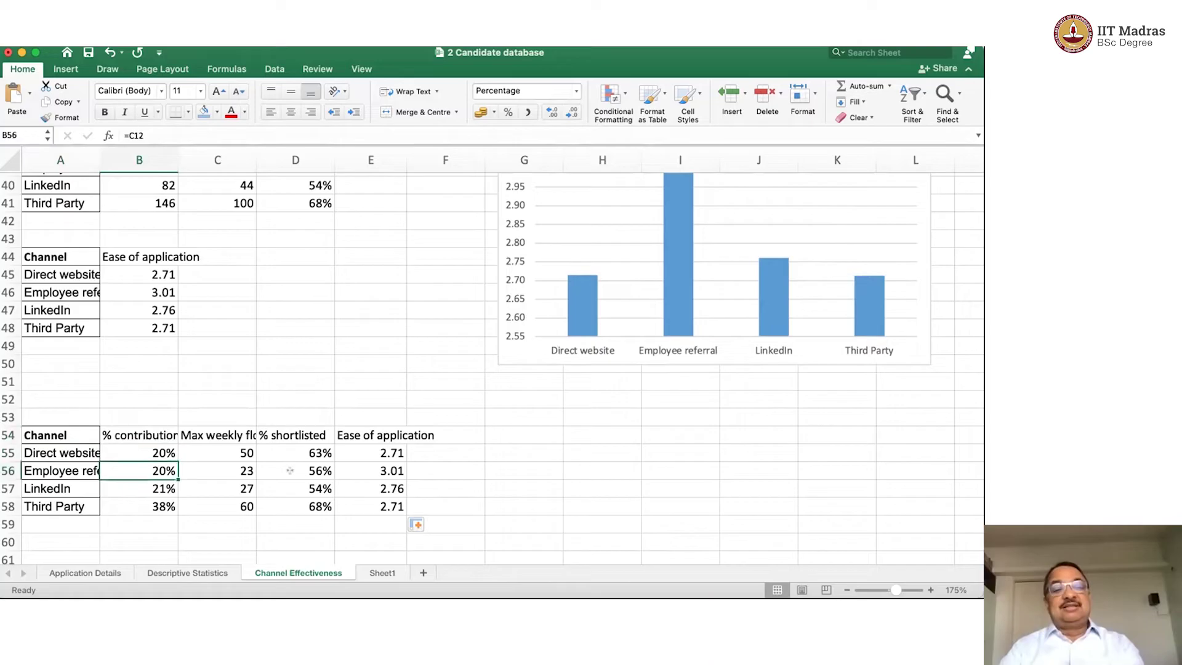
pyautogui.press('Down')
pyautogui.press('Down')
pyautogui.press('Up')
pyautogui.press('Up')
pyautogui.press('Up')
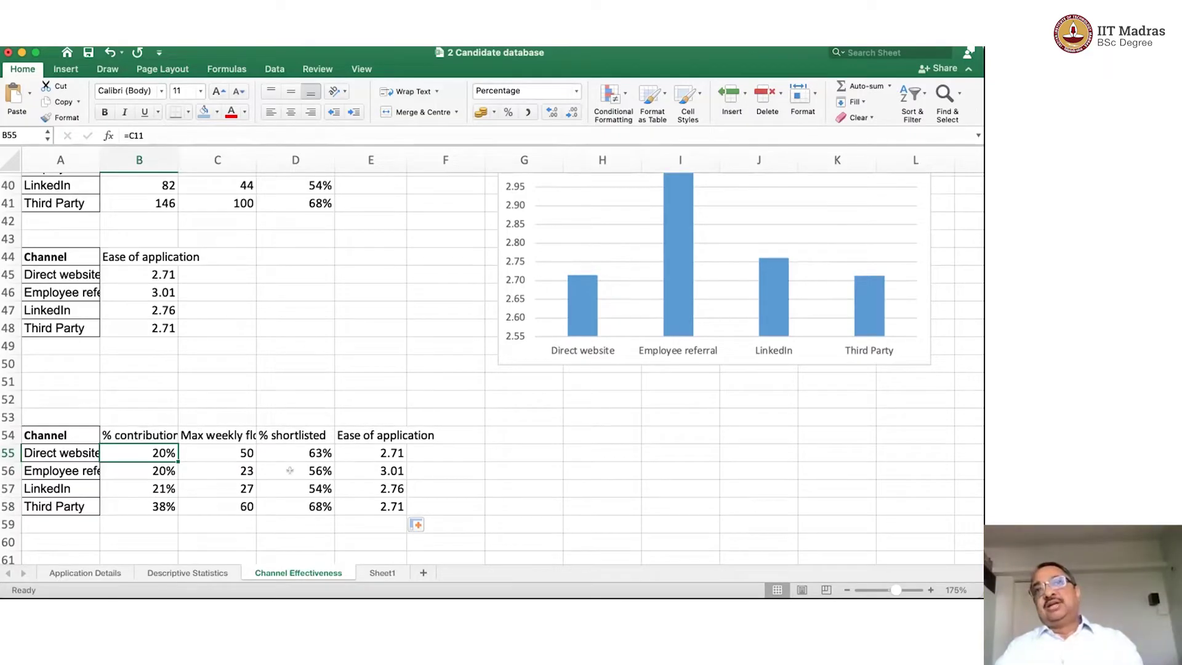
pyautogui.press('Up')
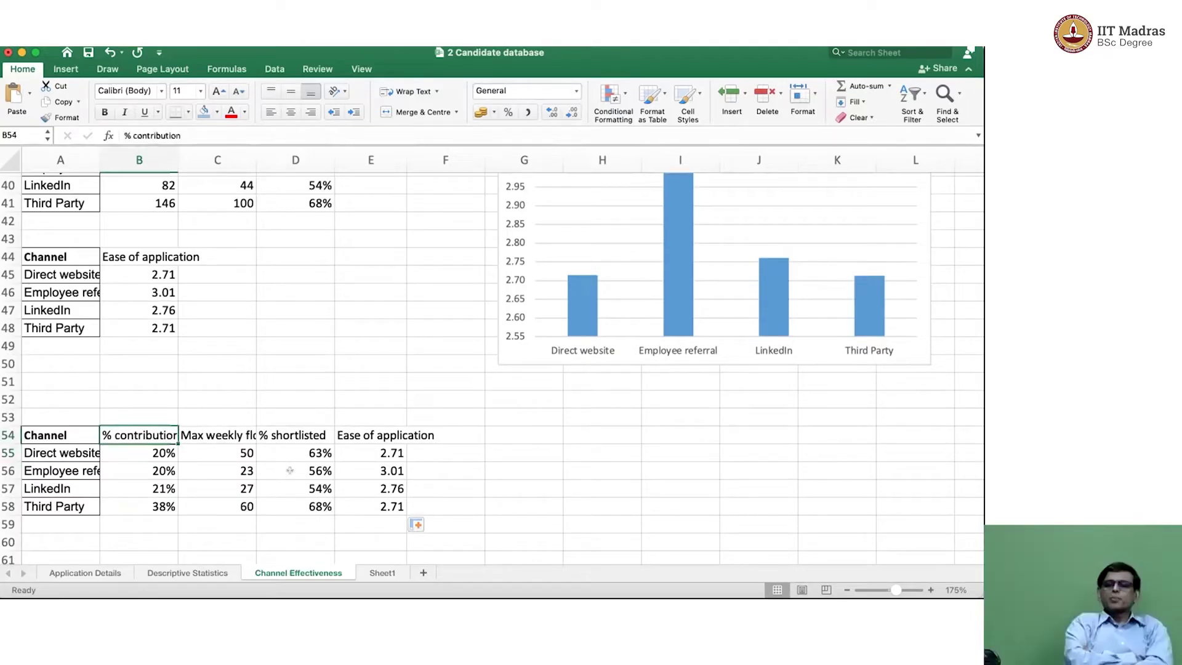
pyautogui.press('Right')
pyautogui.press('Down')
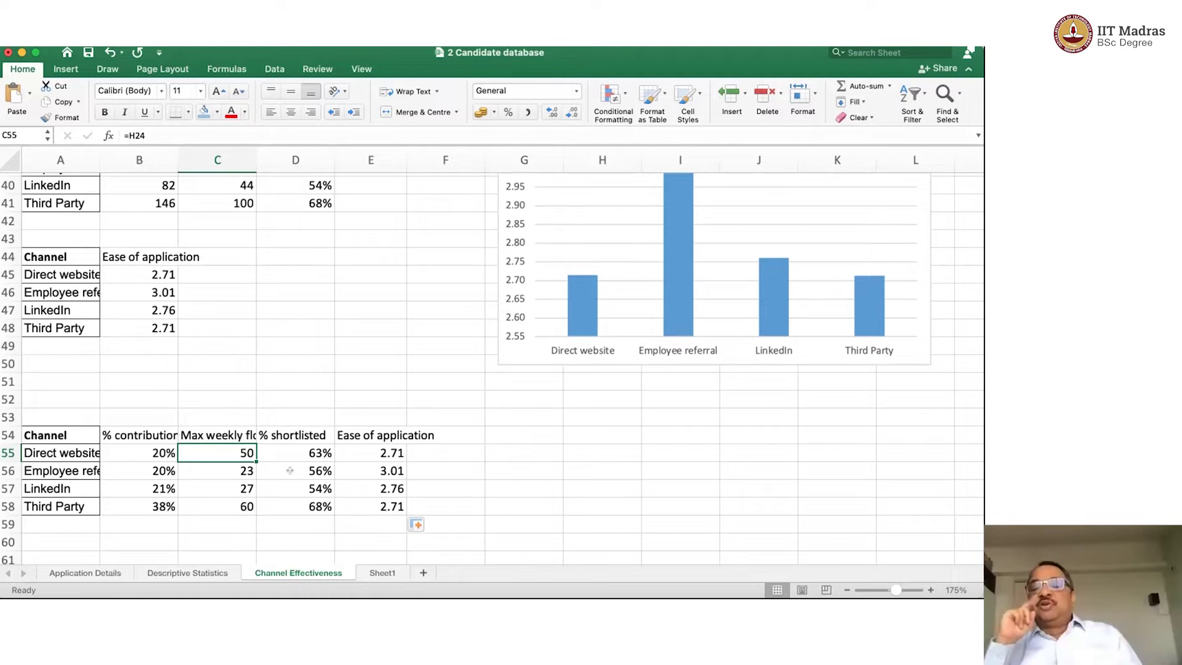
# Check where each channel's shortlisted percentage and weekly flow values come from
pyautogui.press('Left')
pyautogui.press('Right')
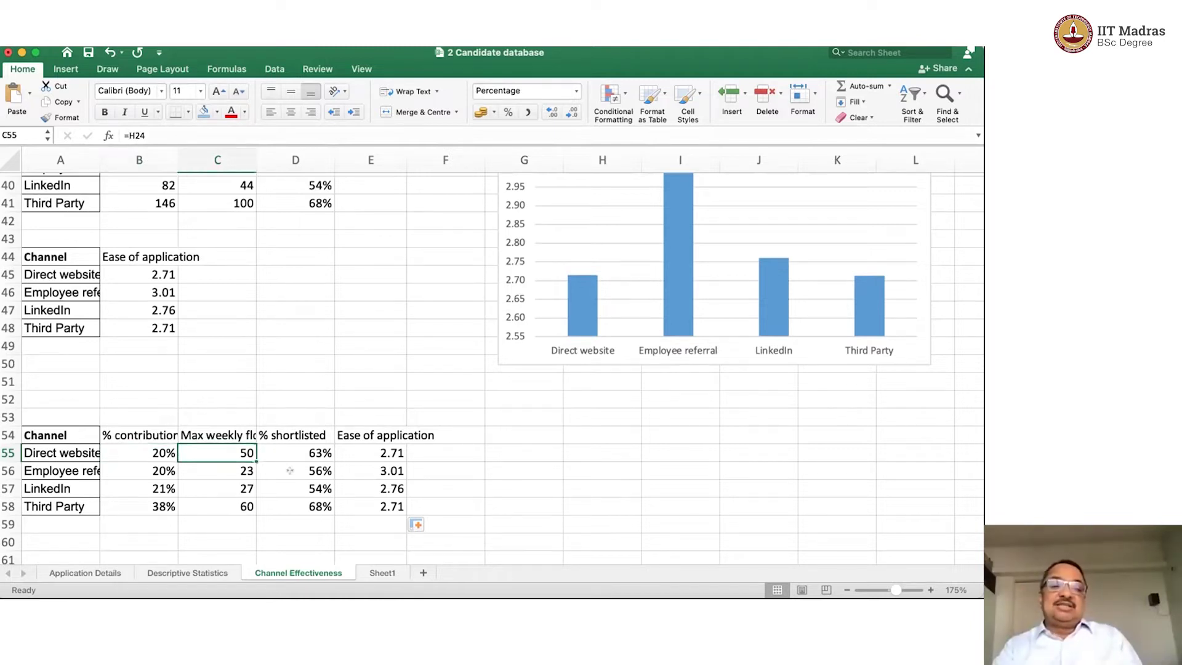
pyautogui.press('Right')
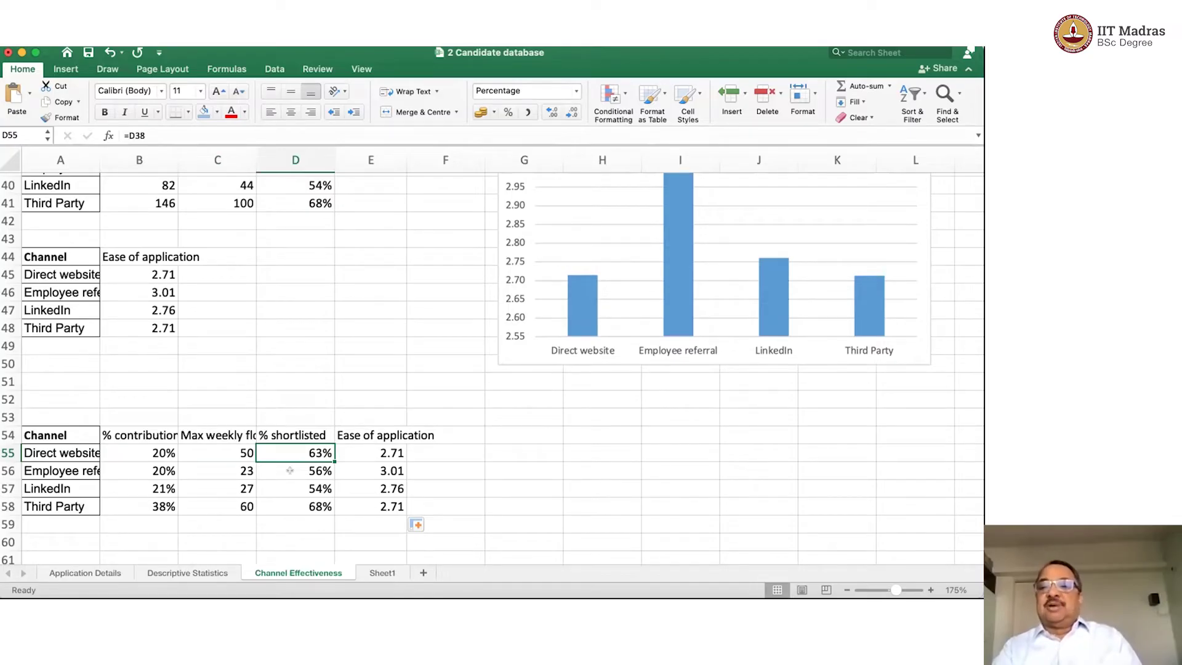
pyautogui.press('Left')
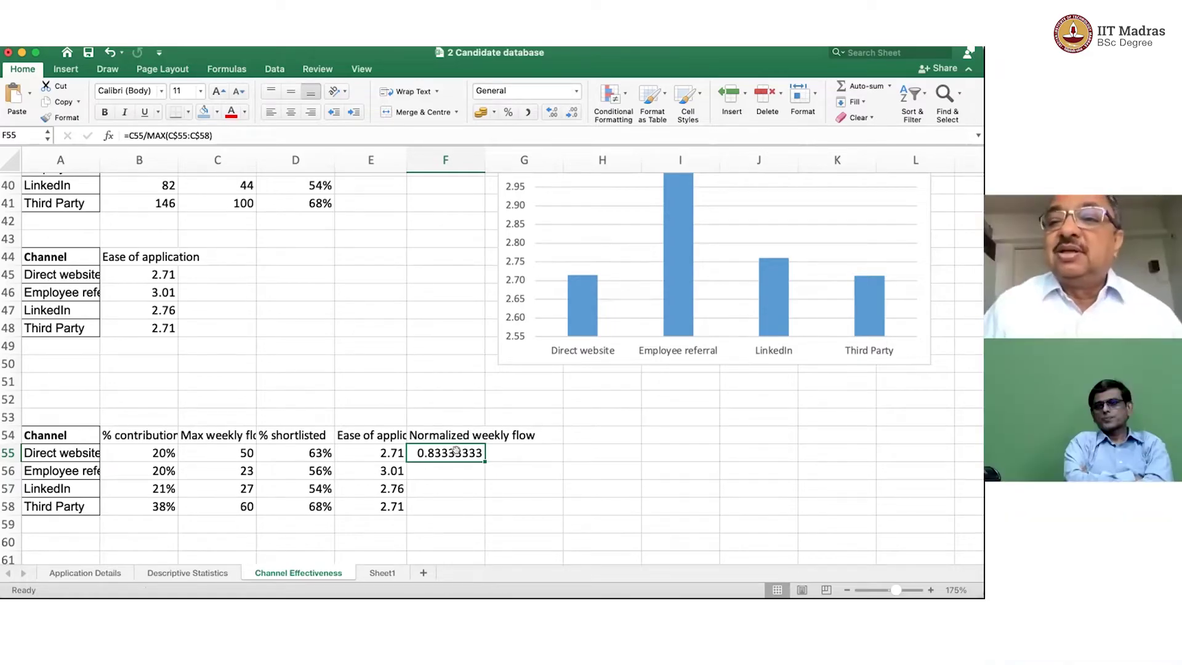
pyautogui.press('Left')
pyautogui.press('Left')
pyautogui.press('Left')
pyautogui.press('Down')
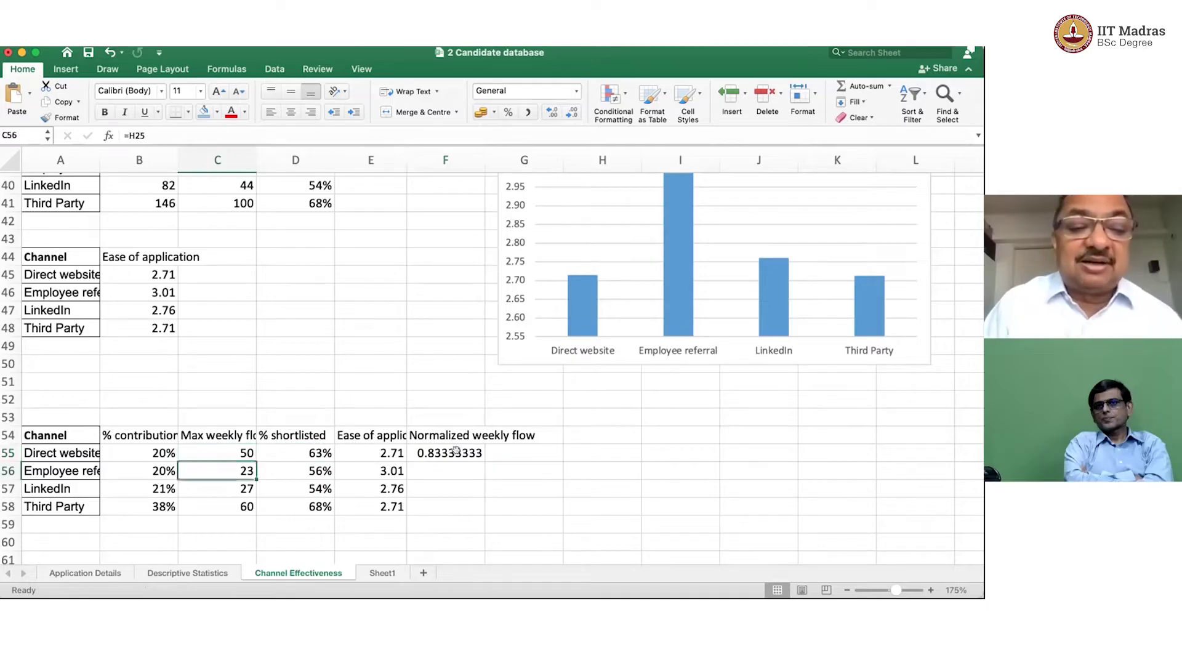
pyautogui.press('Down')
pyautogui.press('Down')
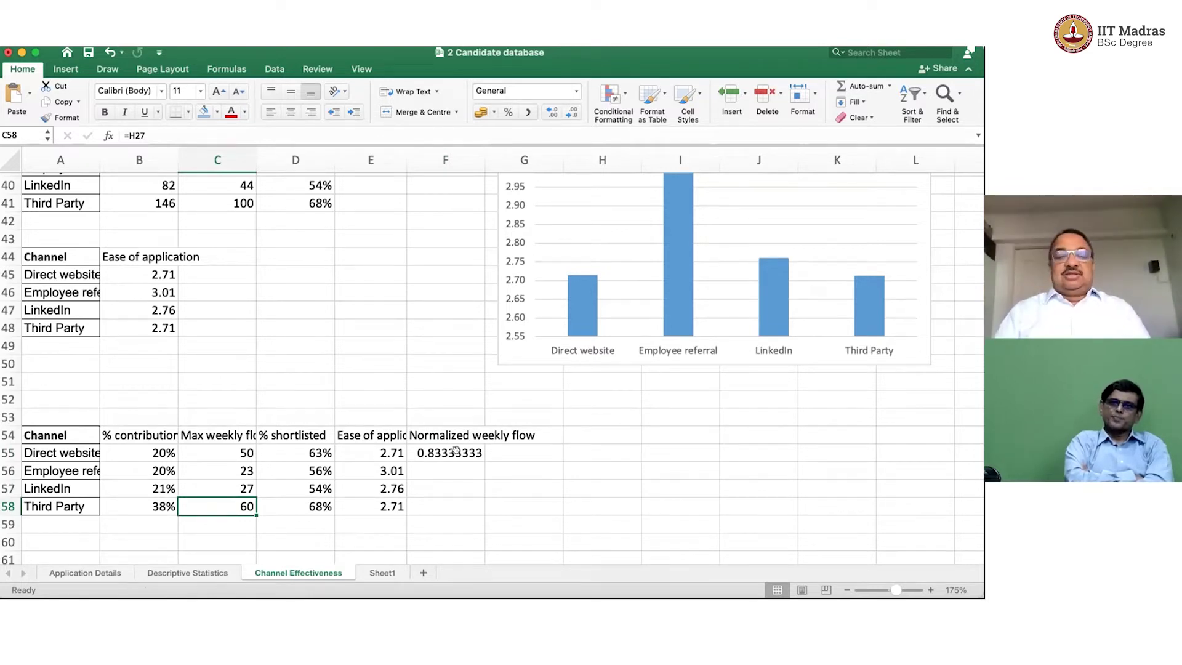
# Fill the normalized flow formula down to F58, showing 0.83, 0.38, 0.45, 1.00
pyautogui.click(456, 451)
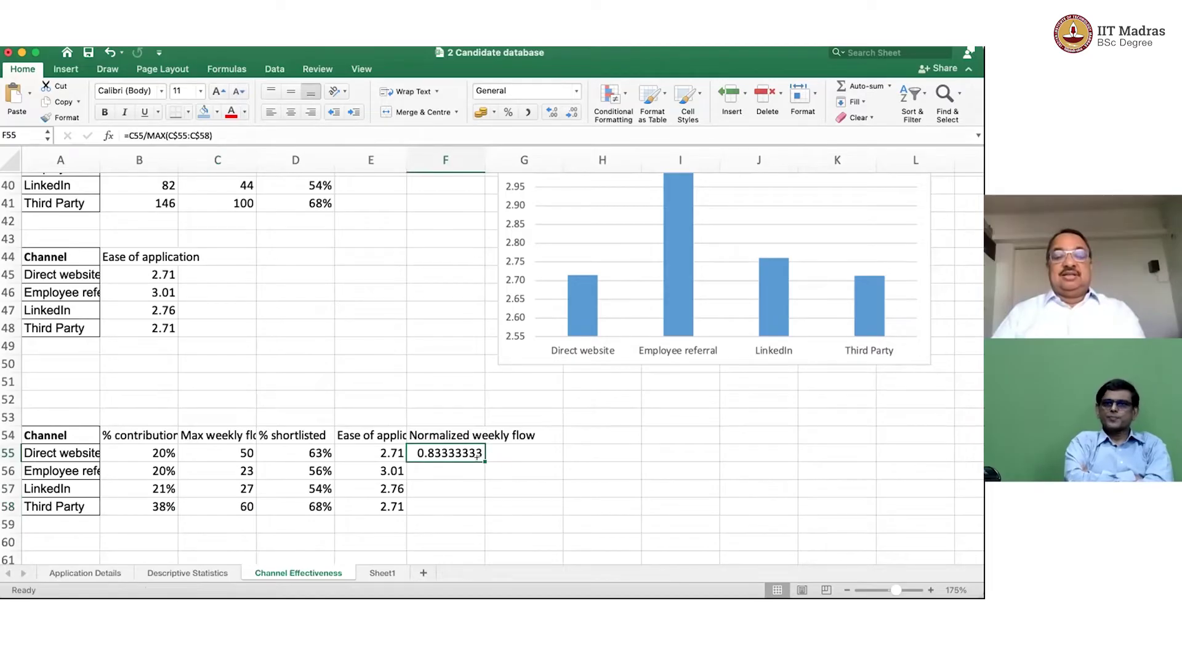
pyautogui.moveTo(485, 461); pyautogui.dragTo(474, 505)
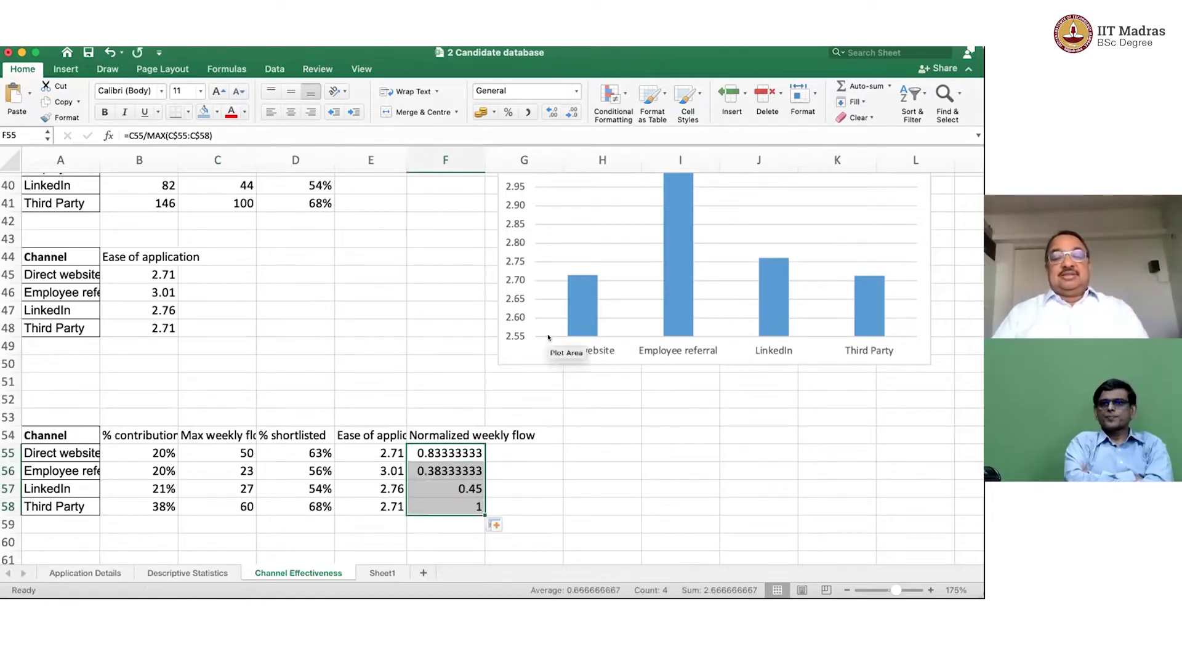
pyautogui.click(562, 114)
pyautogui.click(563, 114)
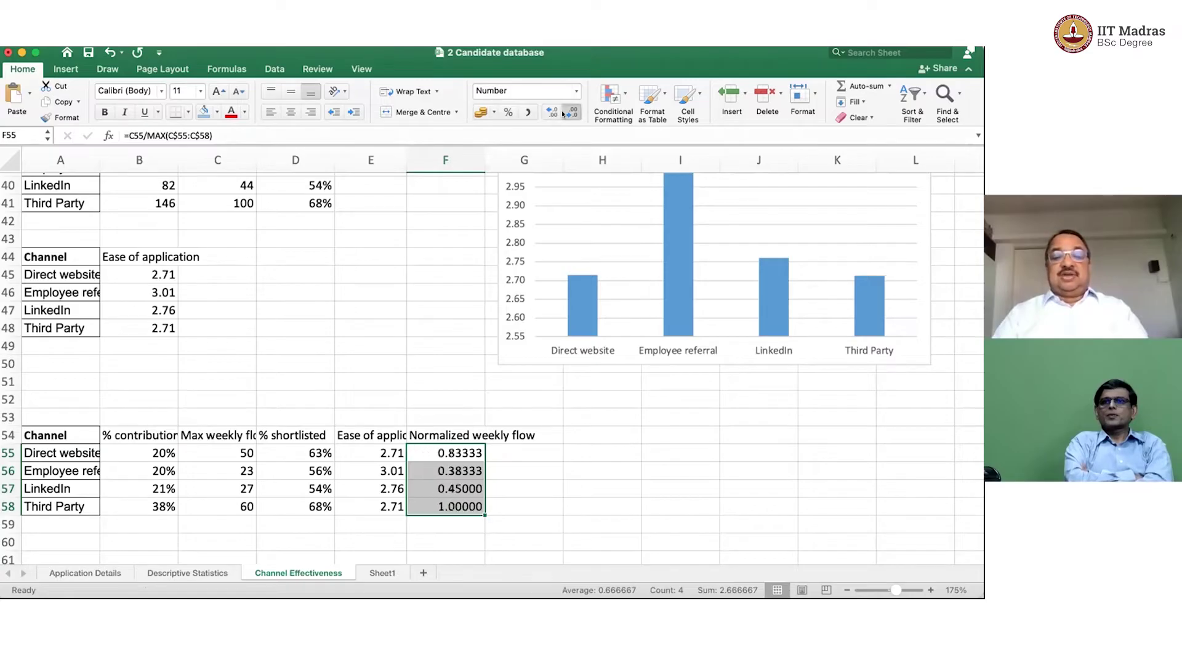
pyautogui.click(563, 114)
pyautogui.click(563, 114)
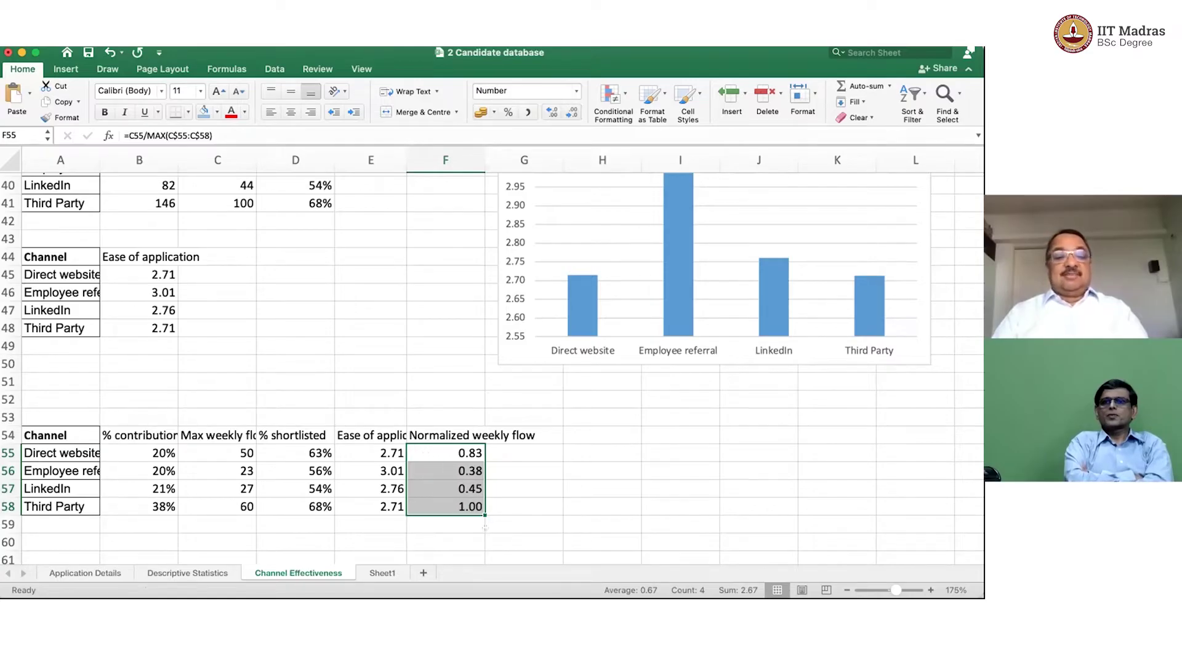
pyautogui.click(441, 504)
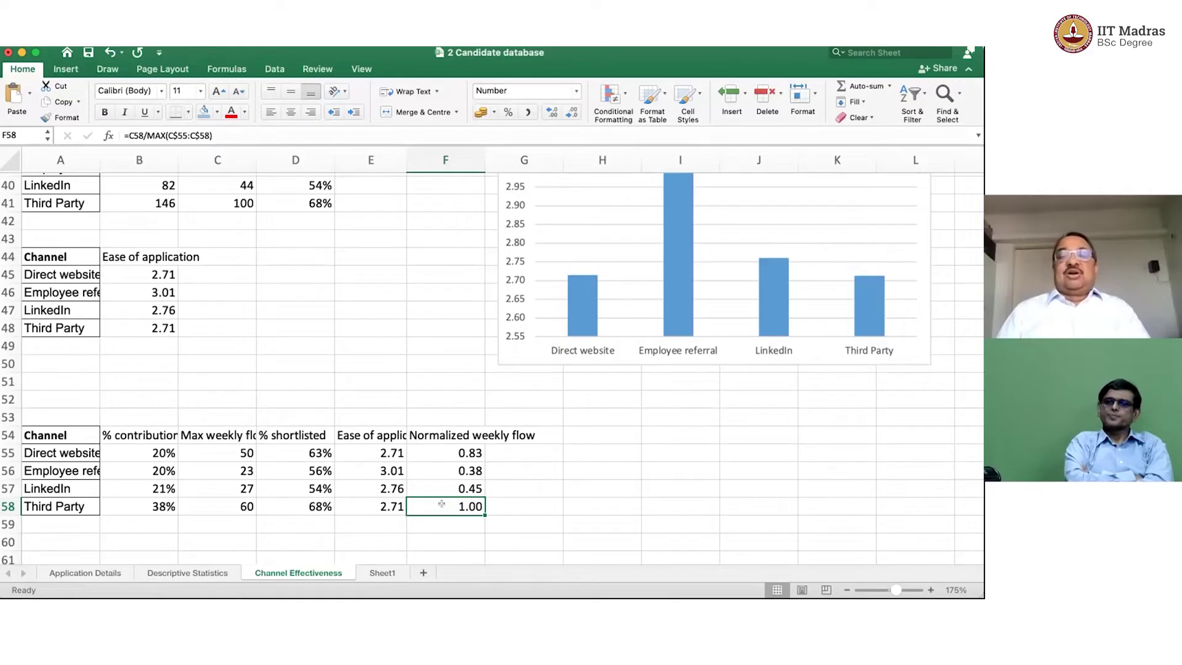
pyautogui.scroll(3, 448, 308)
pyautogui.scroll(2, 448, 307)
pyautogui.scroll(5, 449, 306)
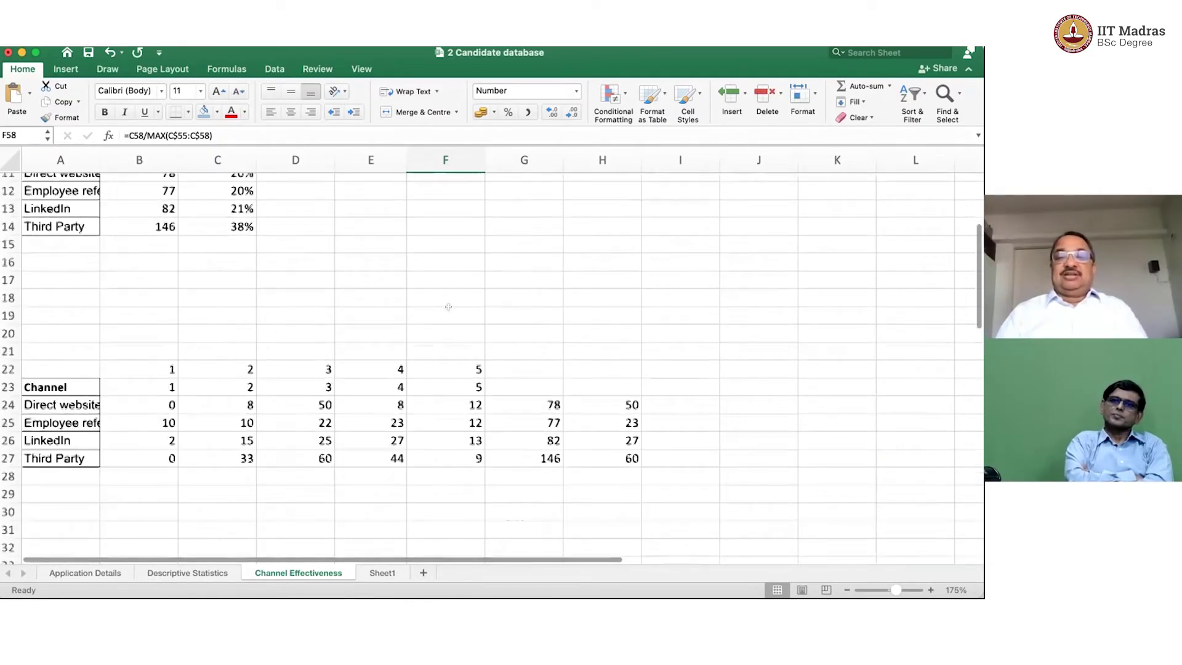
pyautogui.scroll(3, 448, 307)
pyautogui.scroll(1, 448, 306)
pyautogui.scroll(-3, 448, 306)
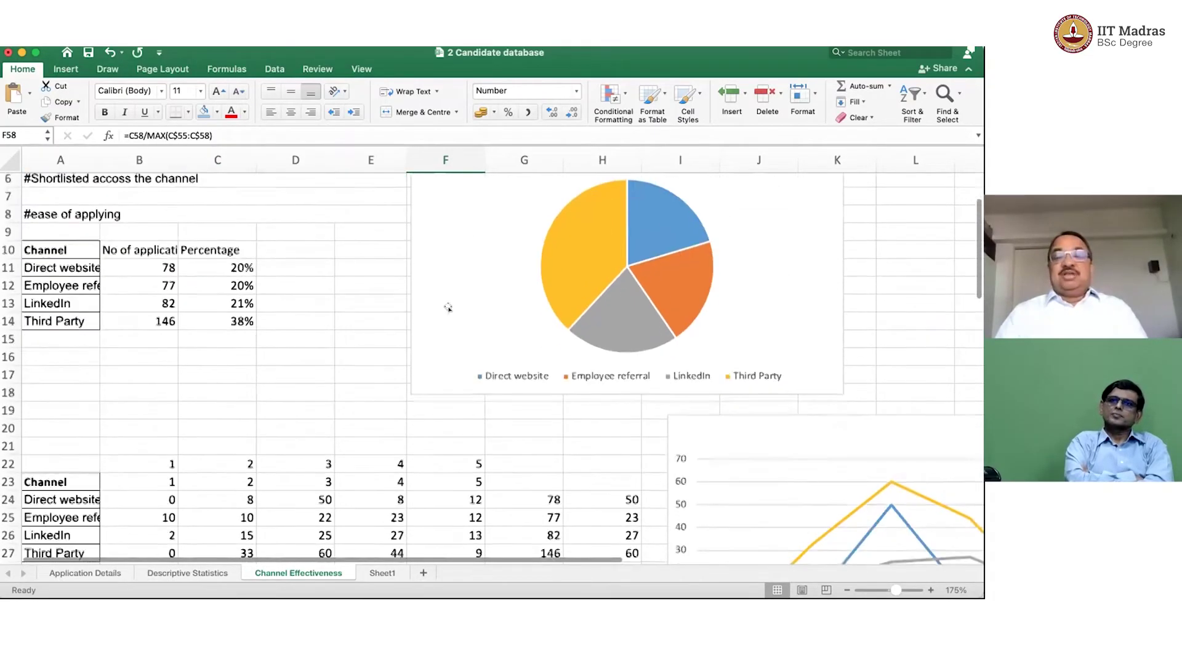
pyautogui.scroll(-1, 456, 314)
pyautogui.hscroll(1, 891, 448)
pyautogui.hscroll(1, 892, 447)
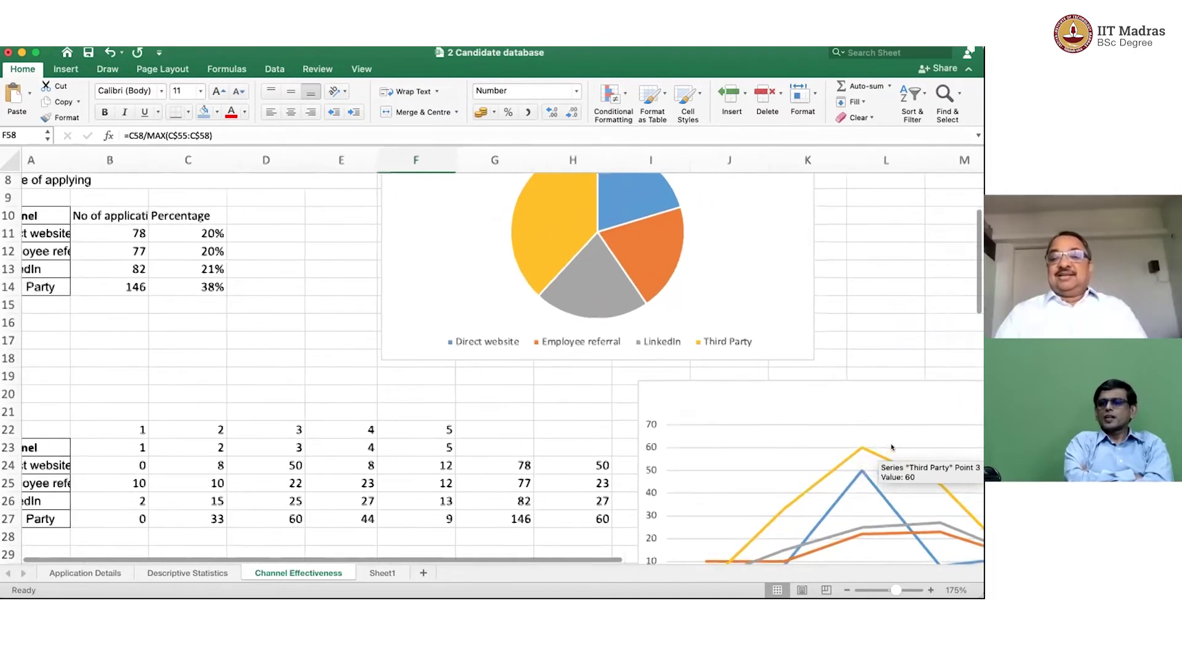
pyautogui.hscroll(1, 892, 448)
pyautogui.hscroll(1, 891, 448)
pyautogui.scroll(-1, 892, 447)
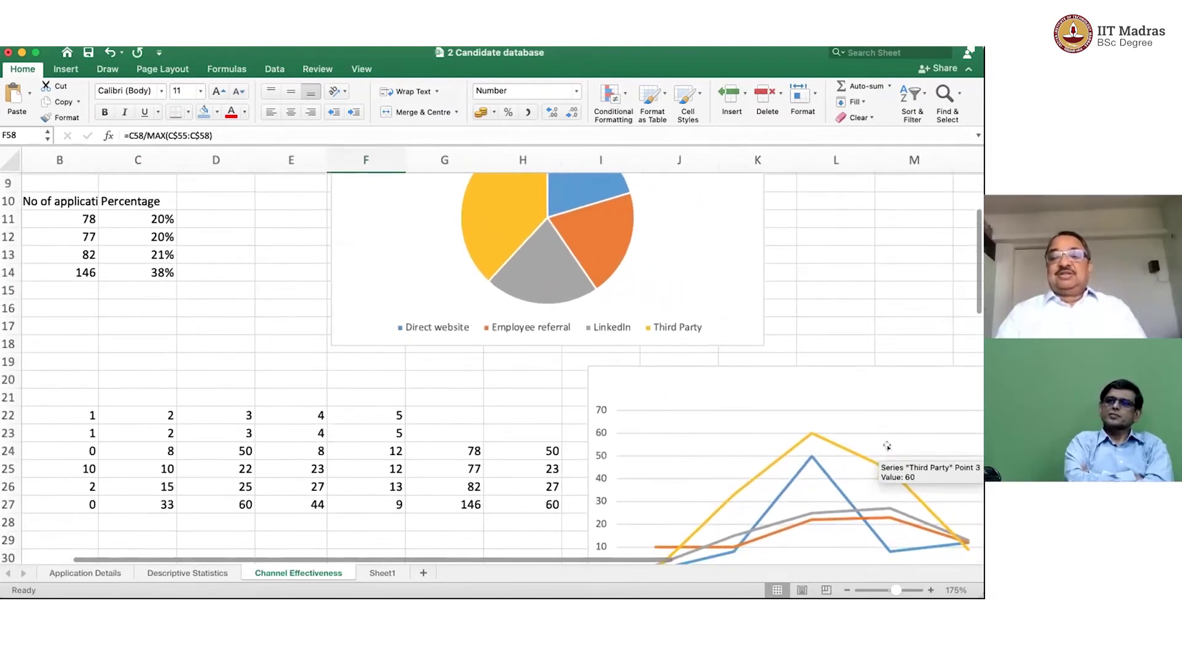
pyautogui.scroll(-1, 887, 445)
pyautogui.scroll(-3, 889, 447)
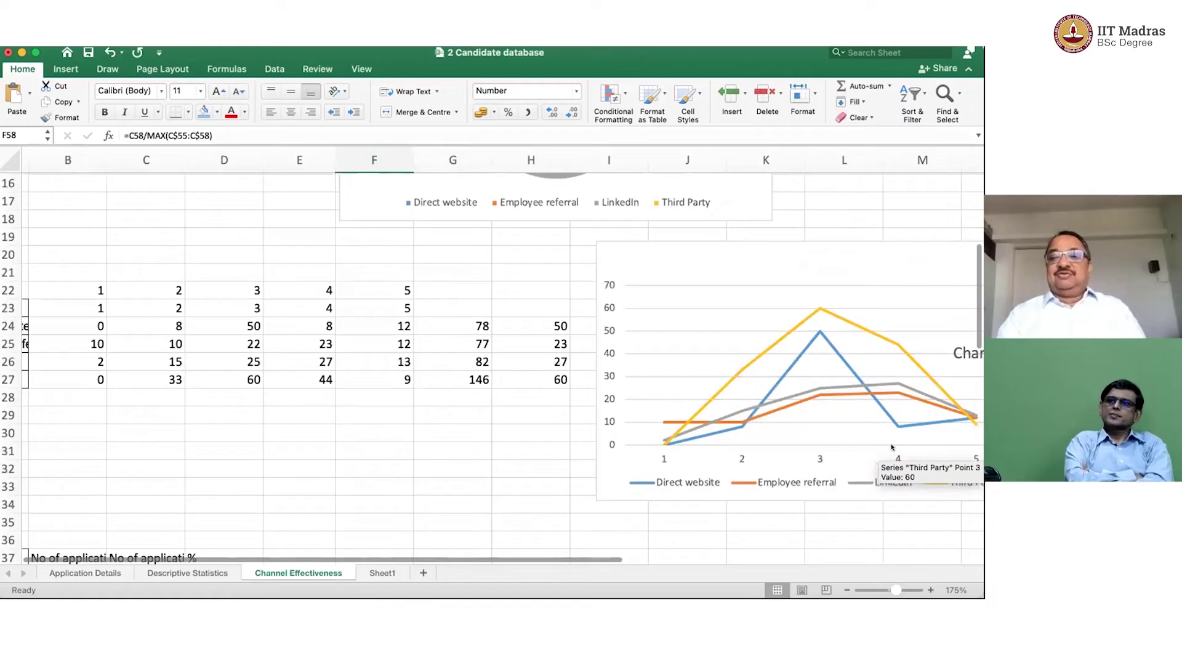
pyautogui.hscroll(-1, 892, 448)
pyautogui.scroll(-4, 892, 448)
pyautogui.scroll(-3, 892, 448)
pyautogui.scroll(-1, 738, 425)
pyautogui.hscroll(-1, 739, 425)
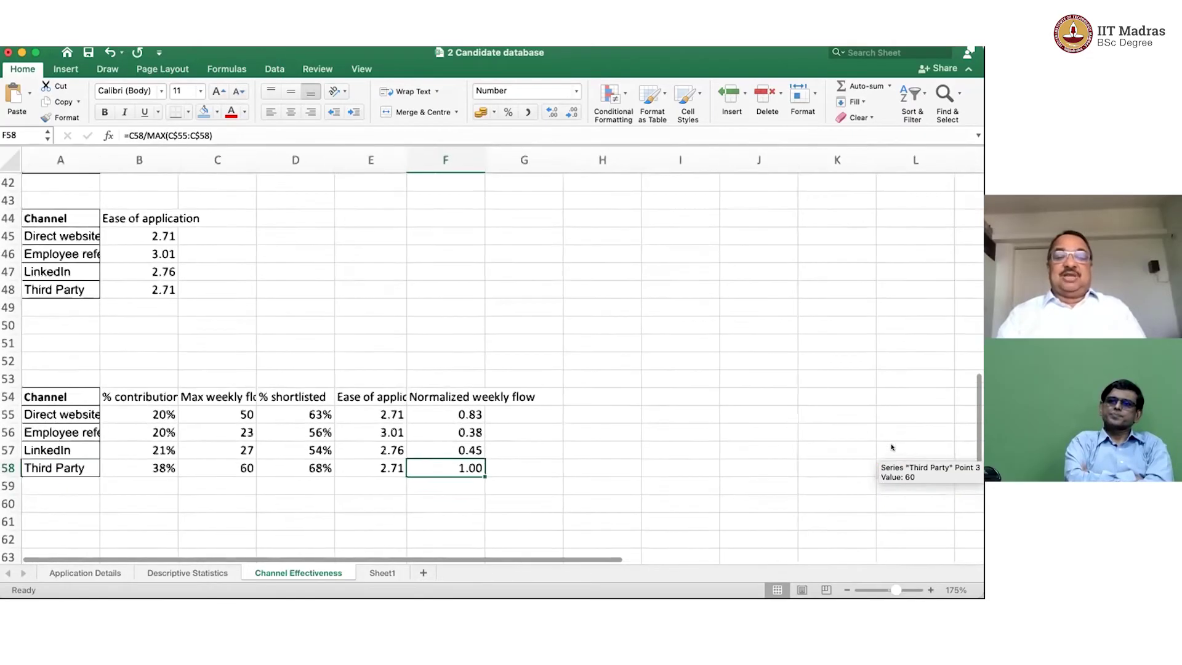
pyautogui.scroll(-1, 612, 407)
# Enter the heading 'Normalized Ease' in G54
pyautogui.click(520, 388)
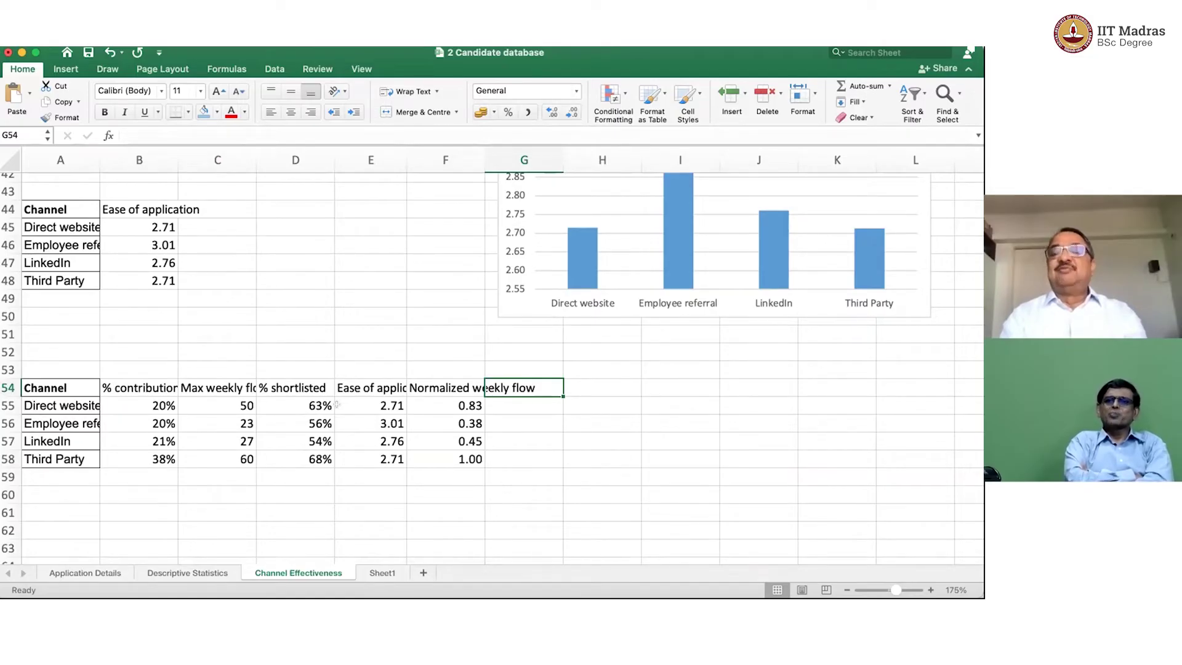
pyautogui.write('Nor')
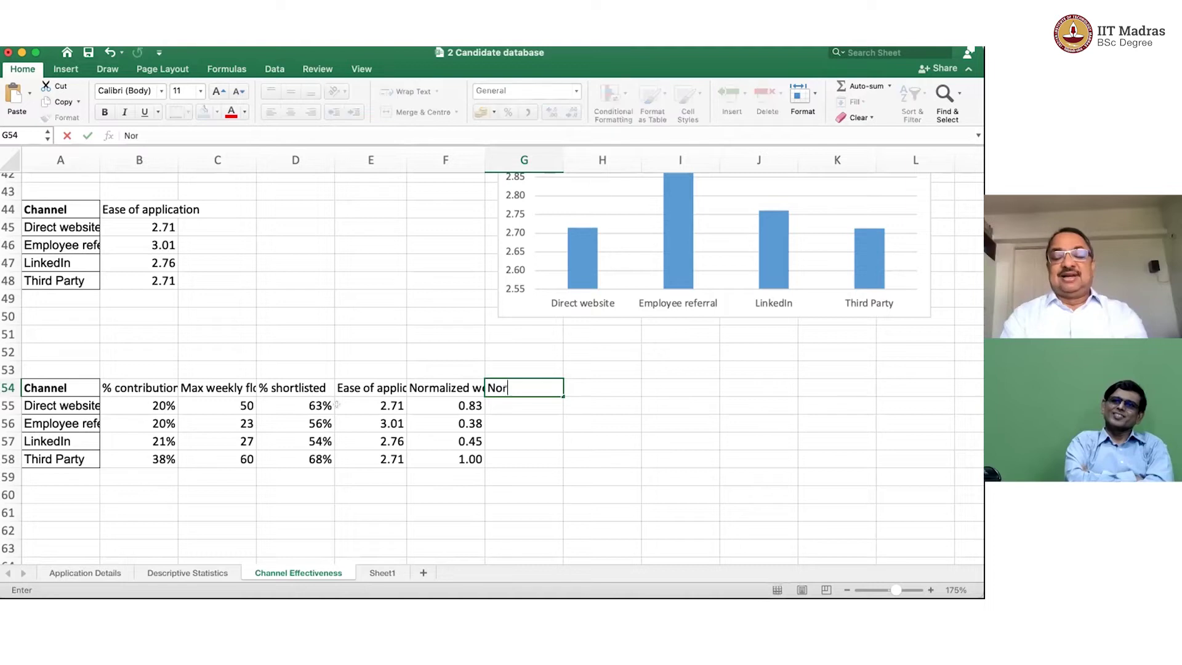
pyautogui.write('m')
pyautogui.write('ed')
pyautogui.press('BackSpace')
pyautogui.press('BackSpace')
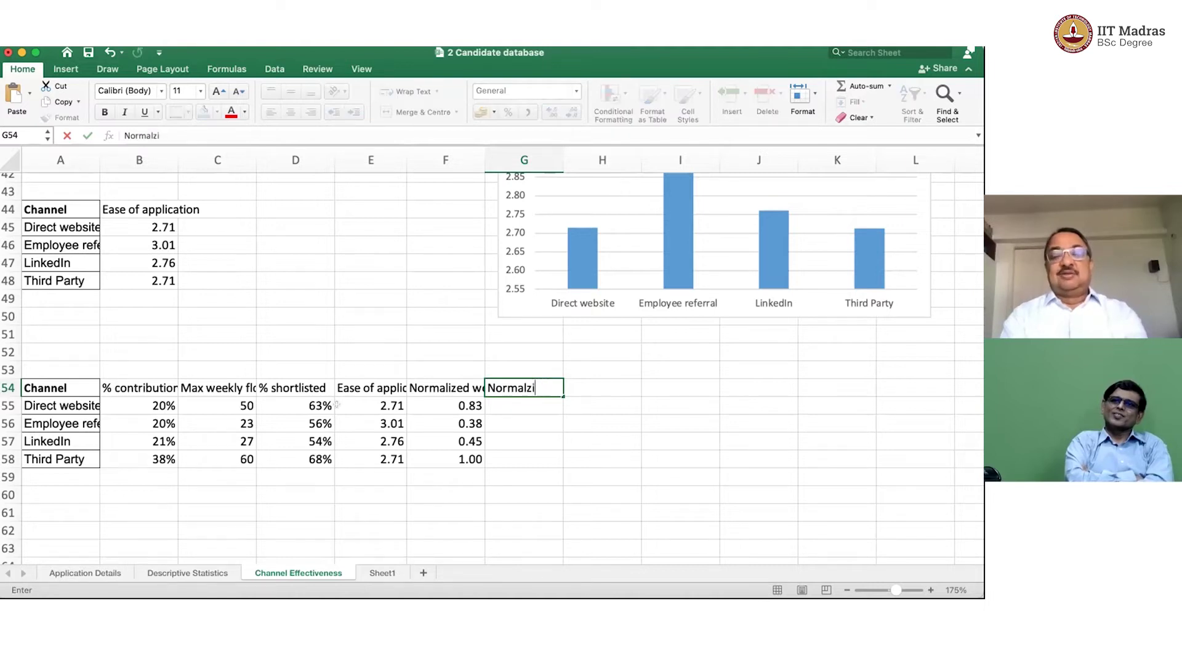
pyautogui.write('zed ')
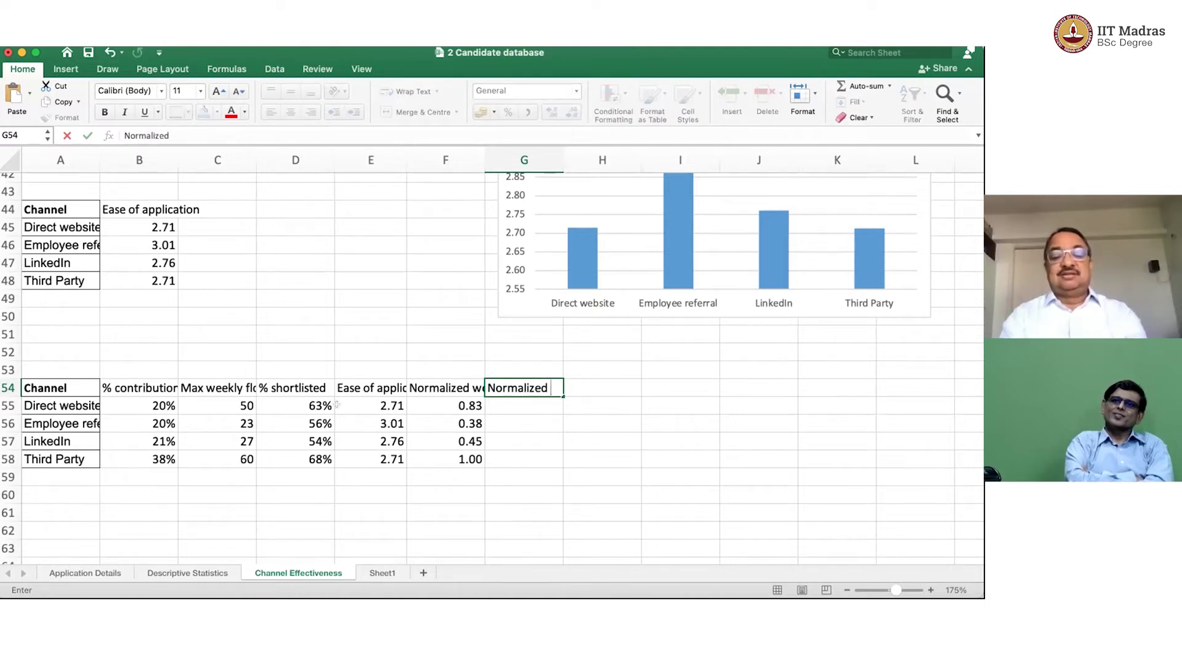
pyautogui.write('Ease')
pyautogui.press('Return')
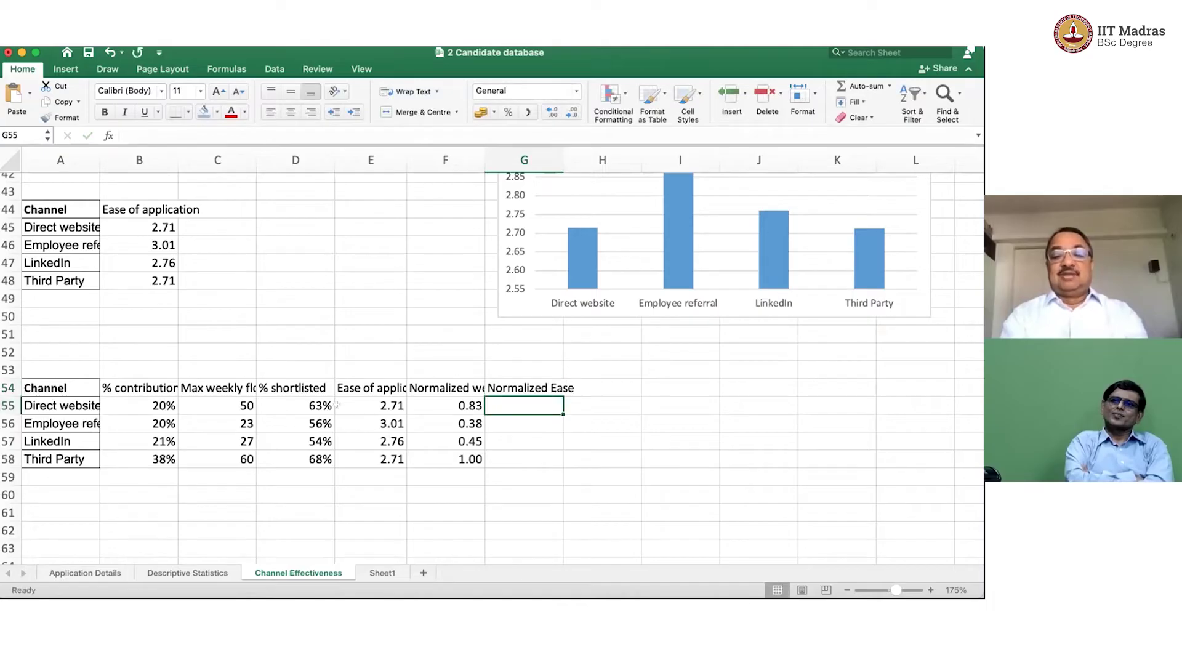
# Enter =E55/5 in G55 and fill it down to G58
pyautogui.write('=')
pyautogui.click(338, 403)
pyautogui.write('/')
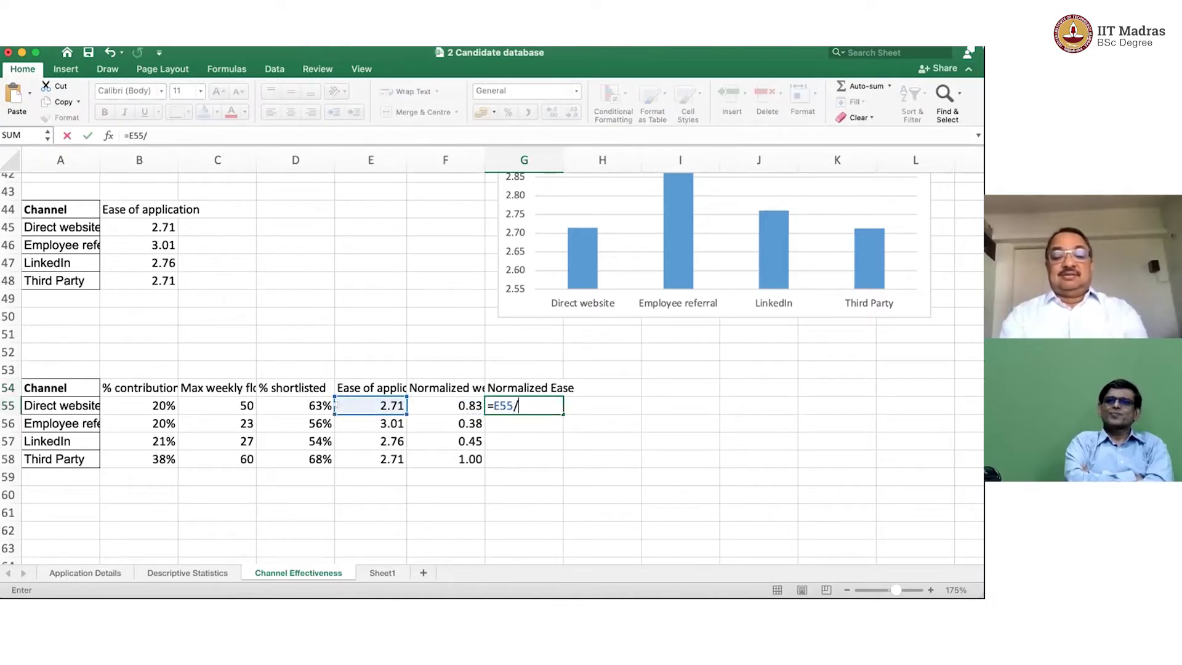
pyautogui.write('5')
pyautogui.press('Return')
pyautogui.press('Up')
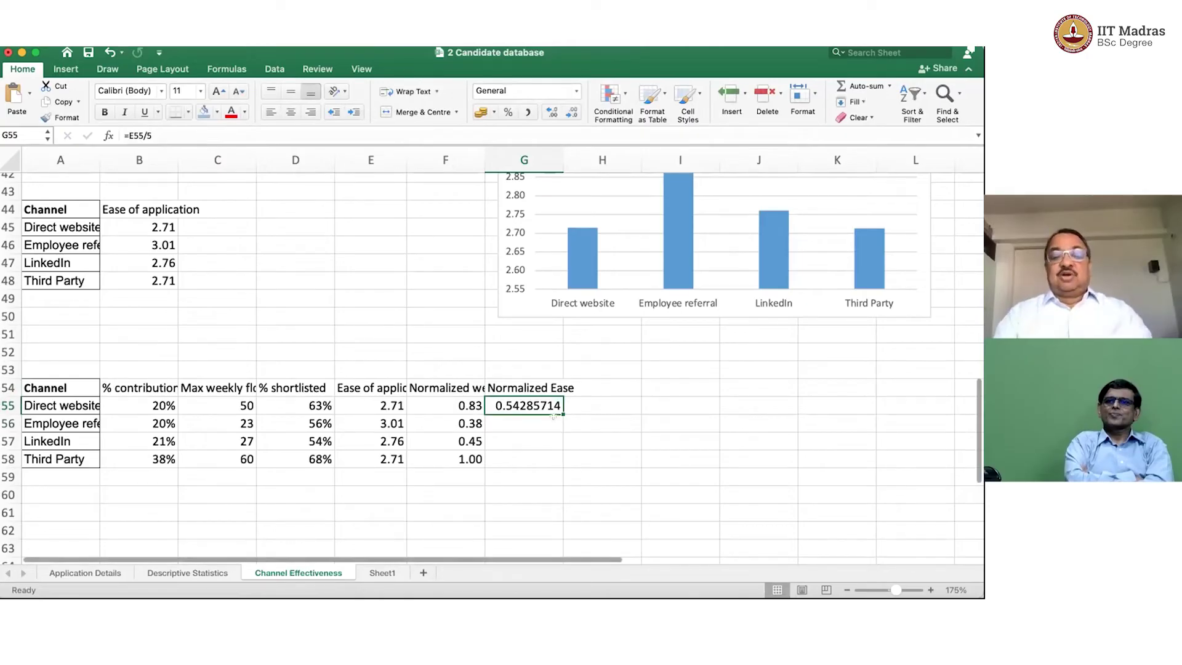
pyautogui.moveTo(557, 407); pyautogui.dragTo(554, 459)
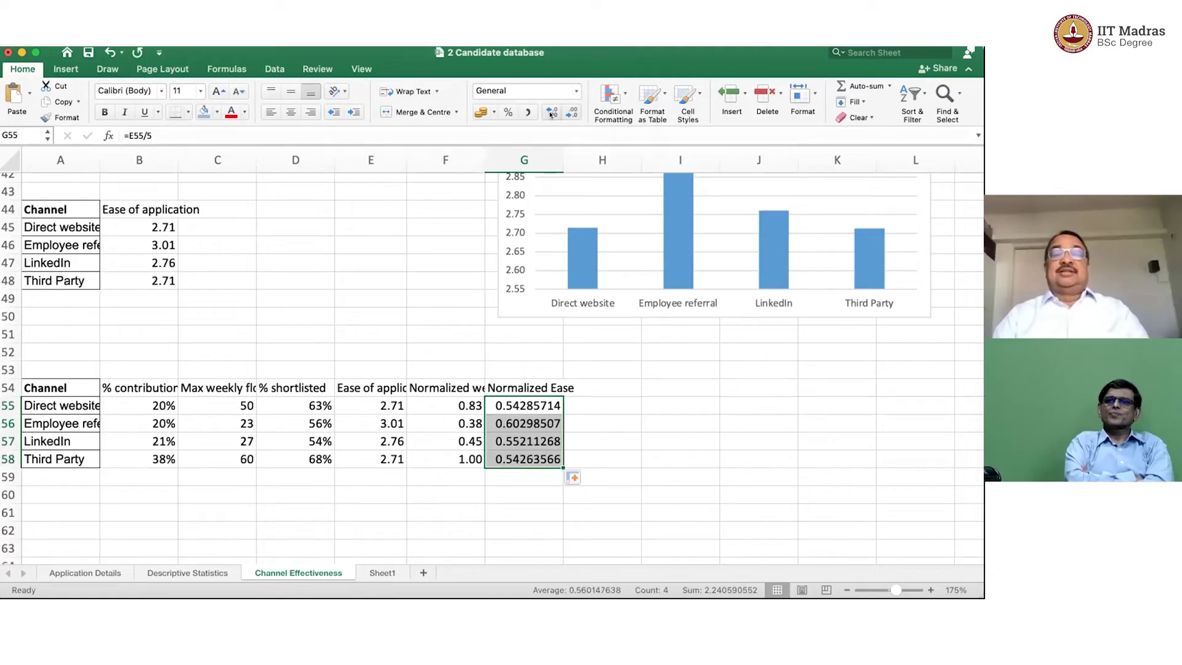
# Reduce the Normalized Ease values to two decimals: 0.54, 0.60, 0.55, 0.54
pyautogui.click(568, 114)
pyautogui.click(568, 114)
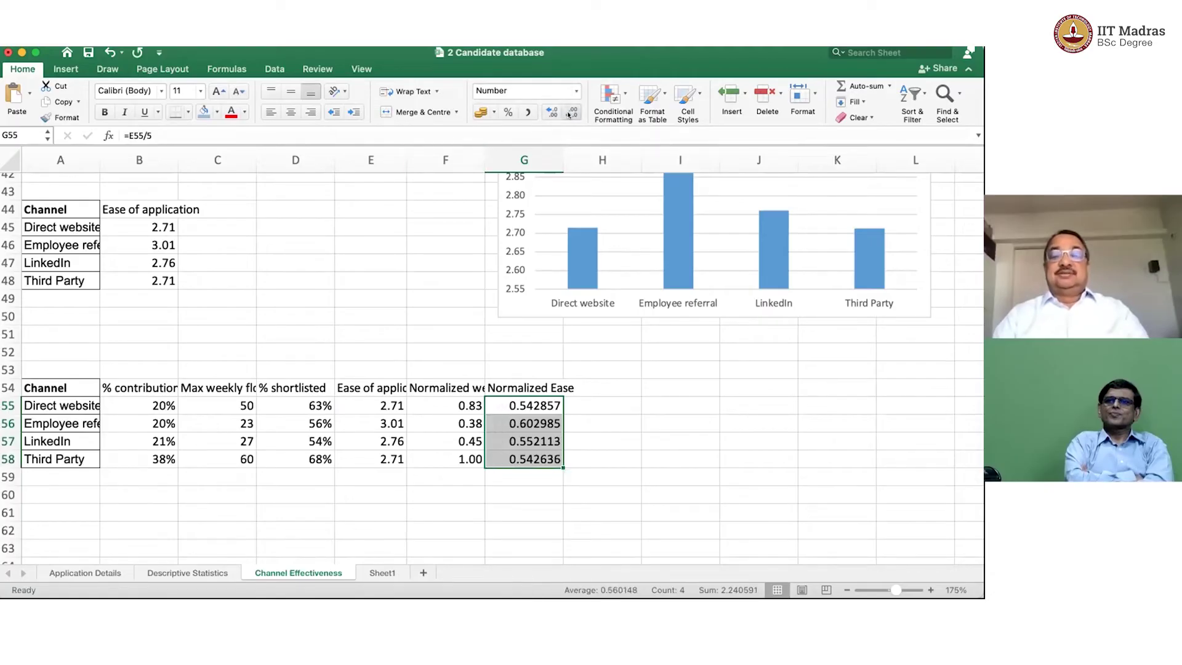
pyautogui.click(568, 114)
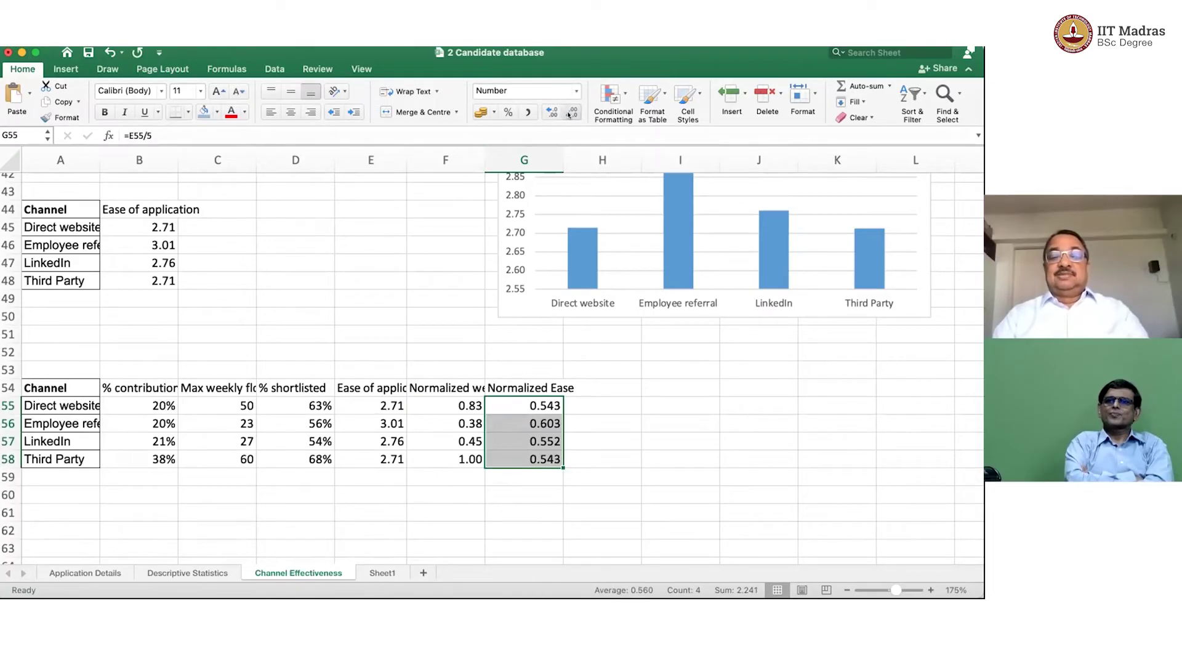
pyautogui.click(568, 114)
pyautogui.click(590, 381)
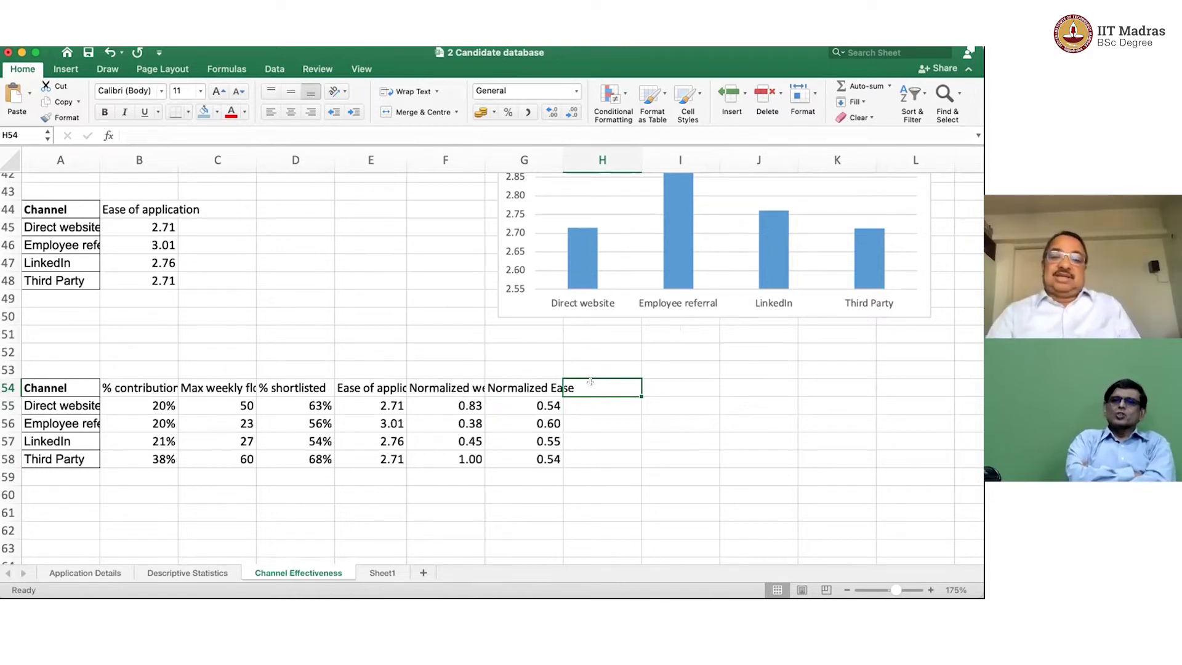
# Fill Max weekly flow (C54:C58) and Ease of application (E54:E58) light blue
pyautogui.moveTo(151, 385); pyautogui.dragTo(145, 448)
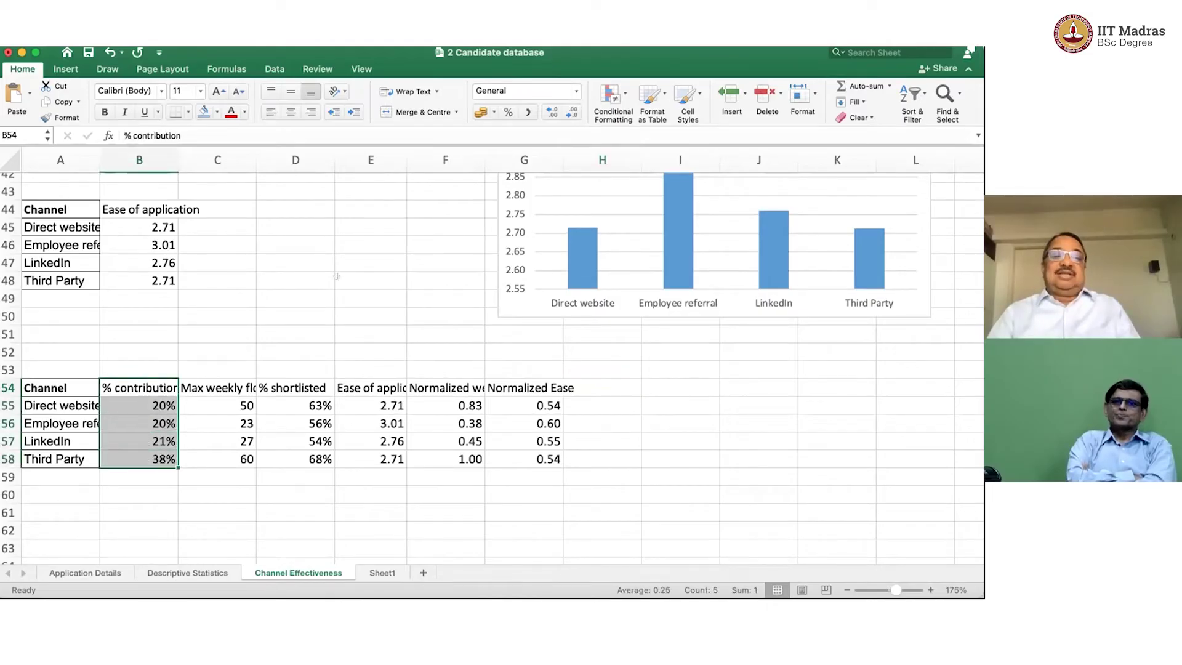
pyautogui.click(222, 386)
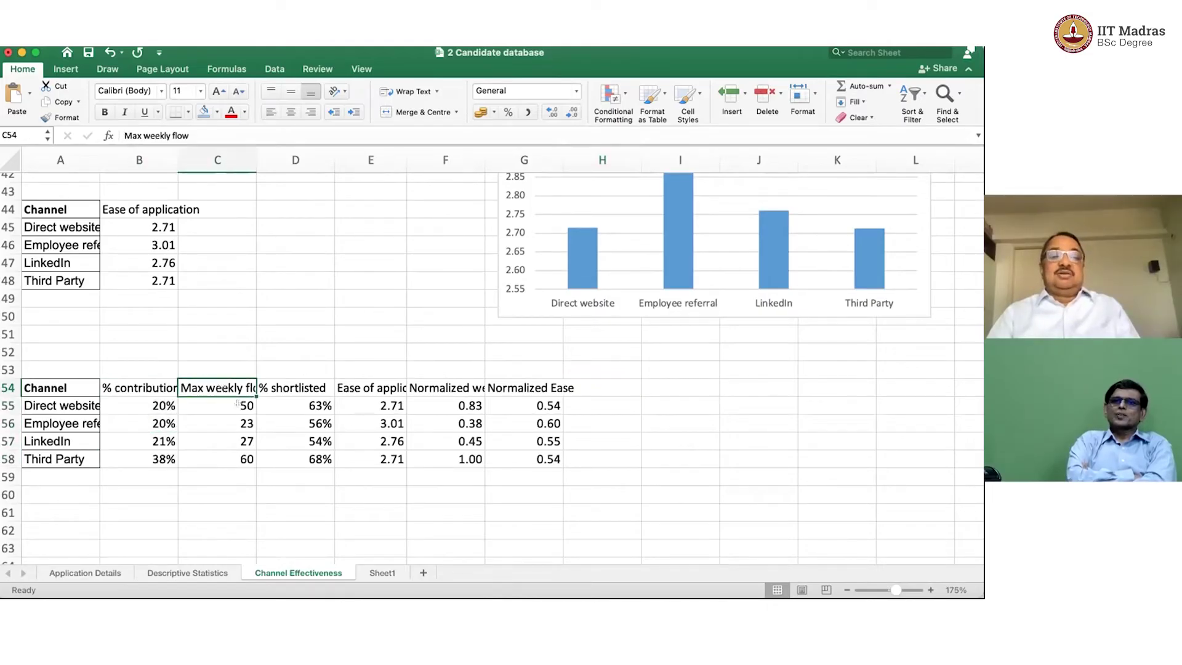
pyautogui.hotkey('ctrl', 'shift', 'Down')
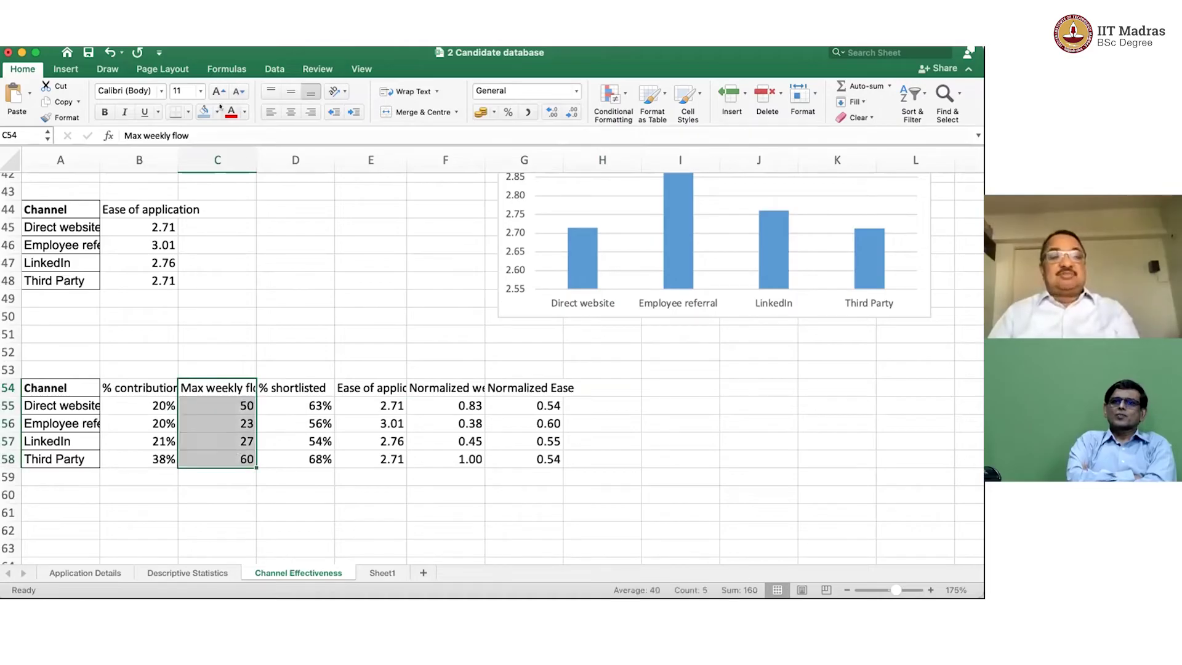
pyautogui.click(203, 113)
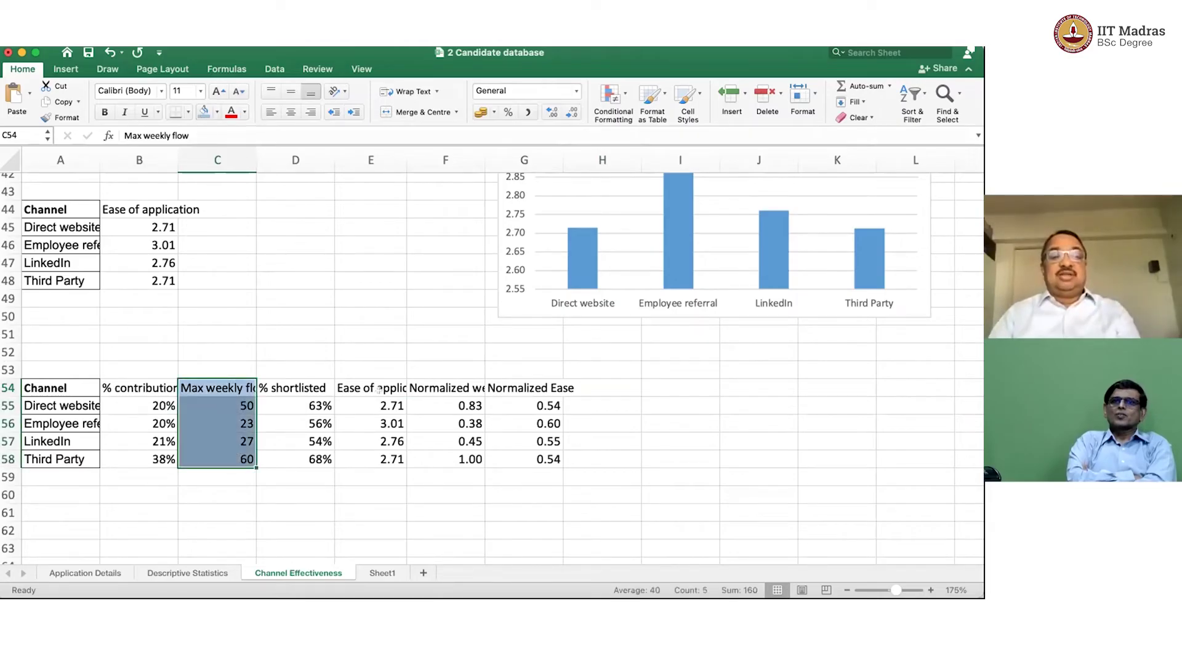
pyautogui.moveTo(378, 389); pyautogui.dragTo(381, 461)
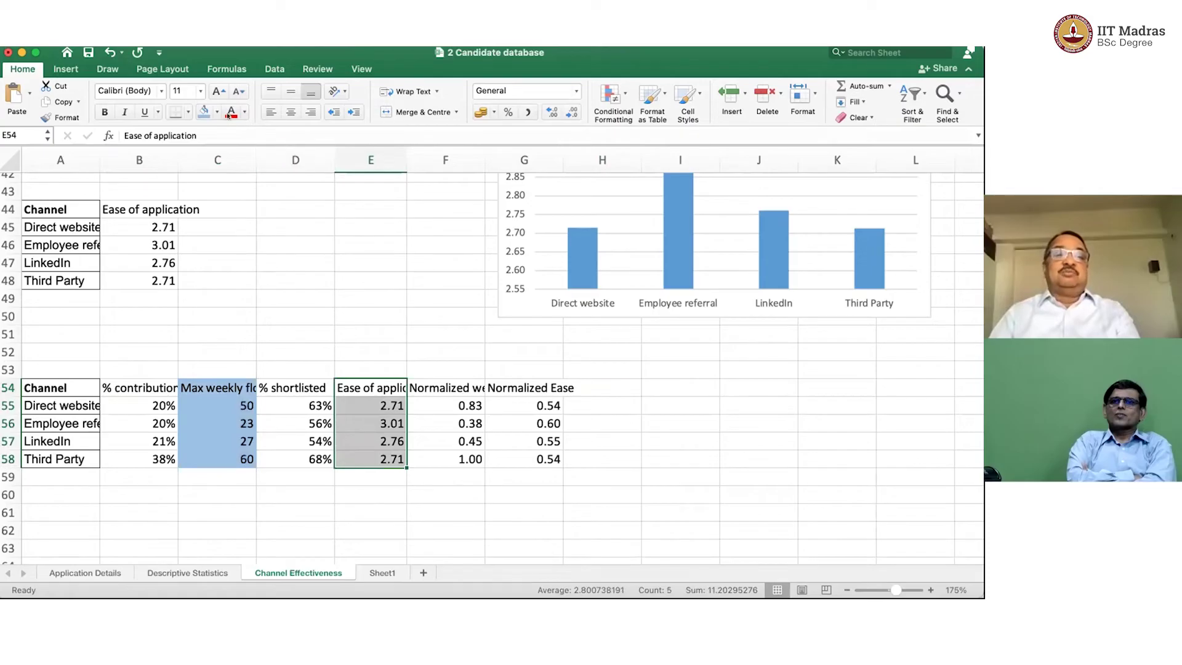
pyautogui.click(199, 110)
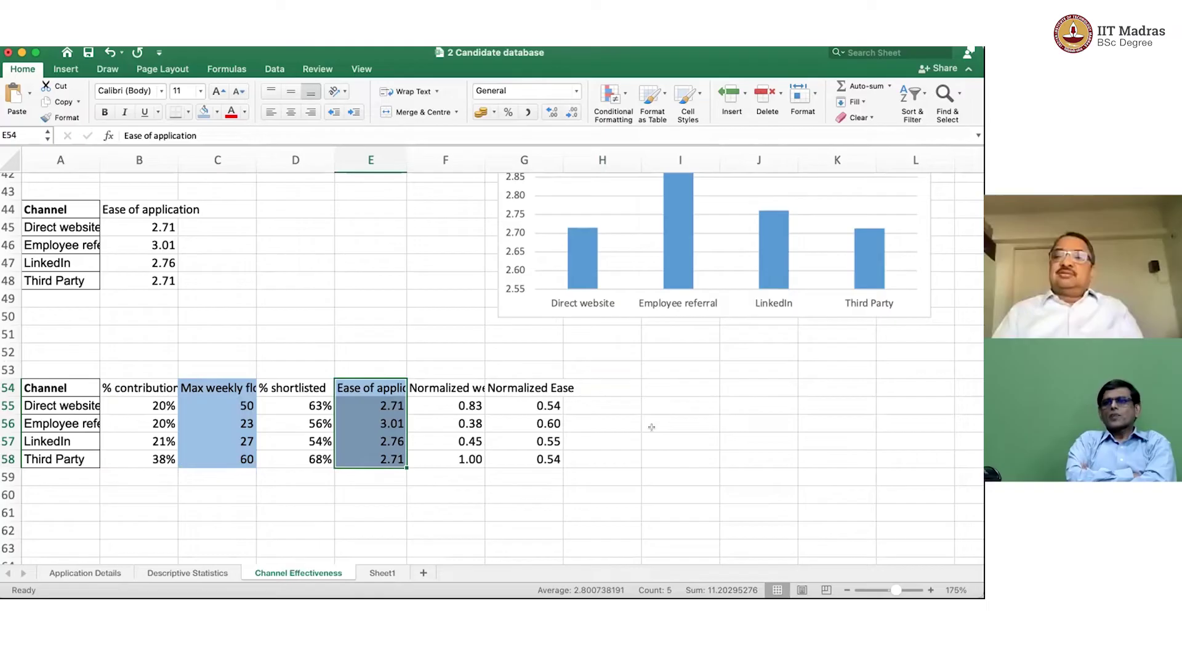
# In H55, sum Direct website's contribution, shortlisted, normalized flow and normalized ease values
pyautogui.click(612, 405)
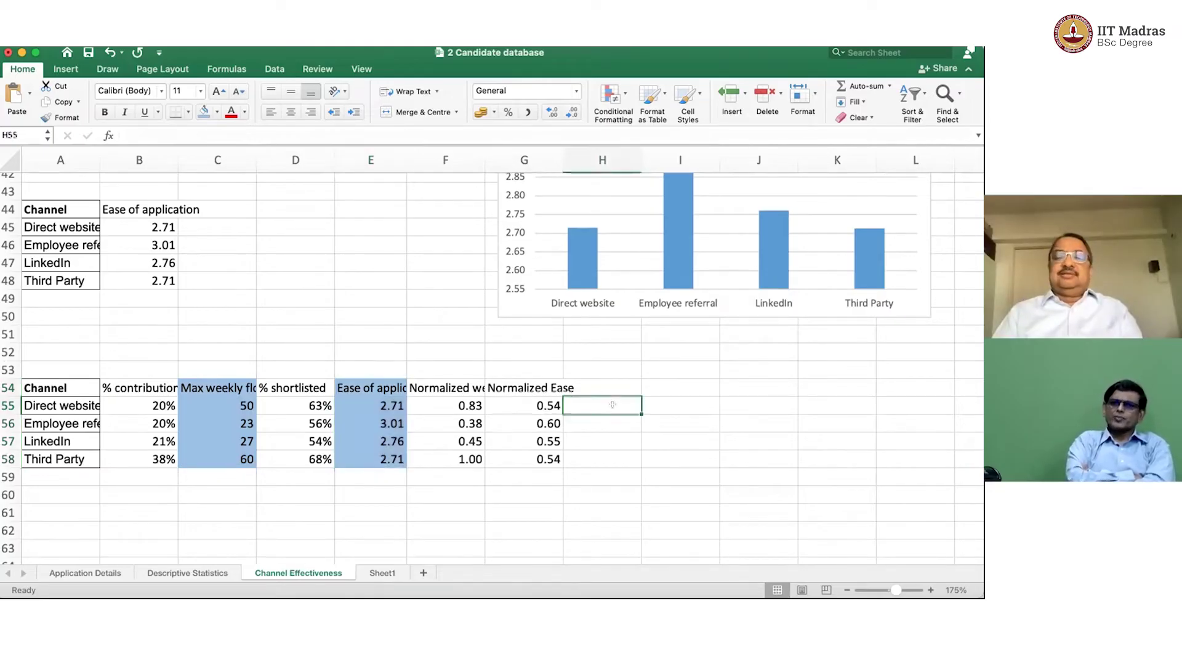
pyautogui.write('=')
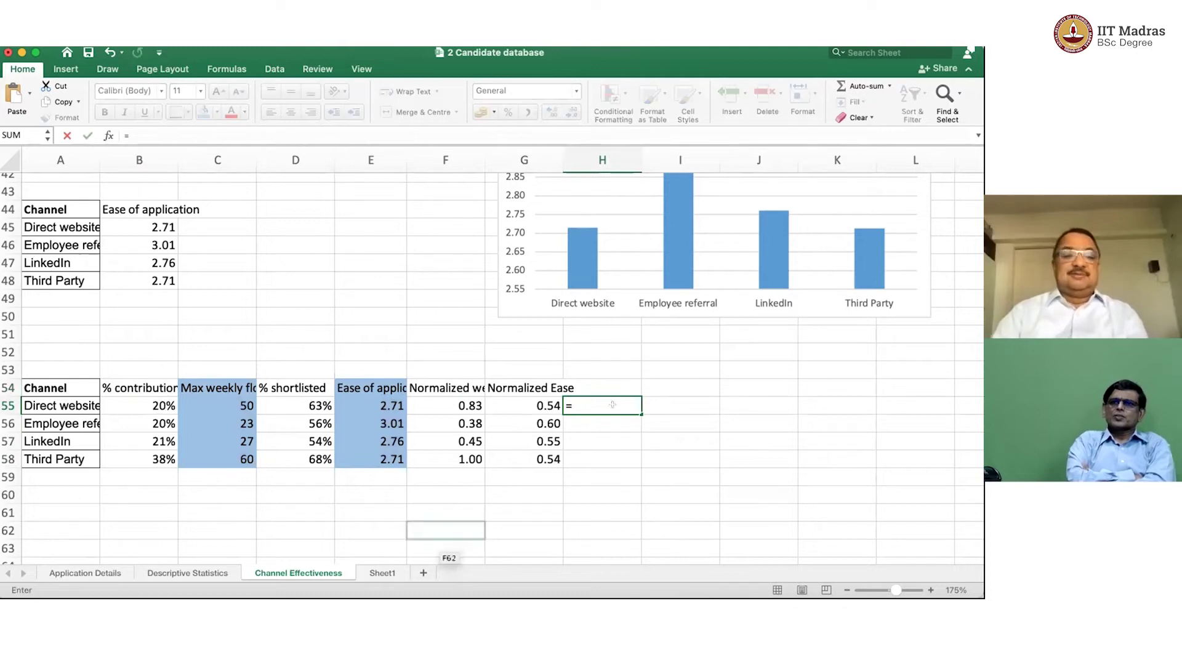
pyautogui.write('s')
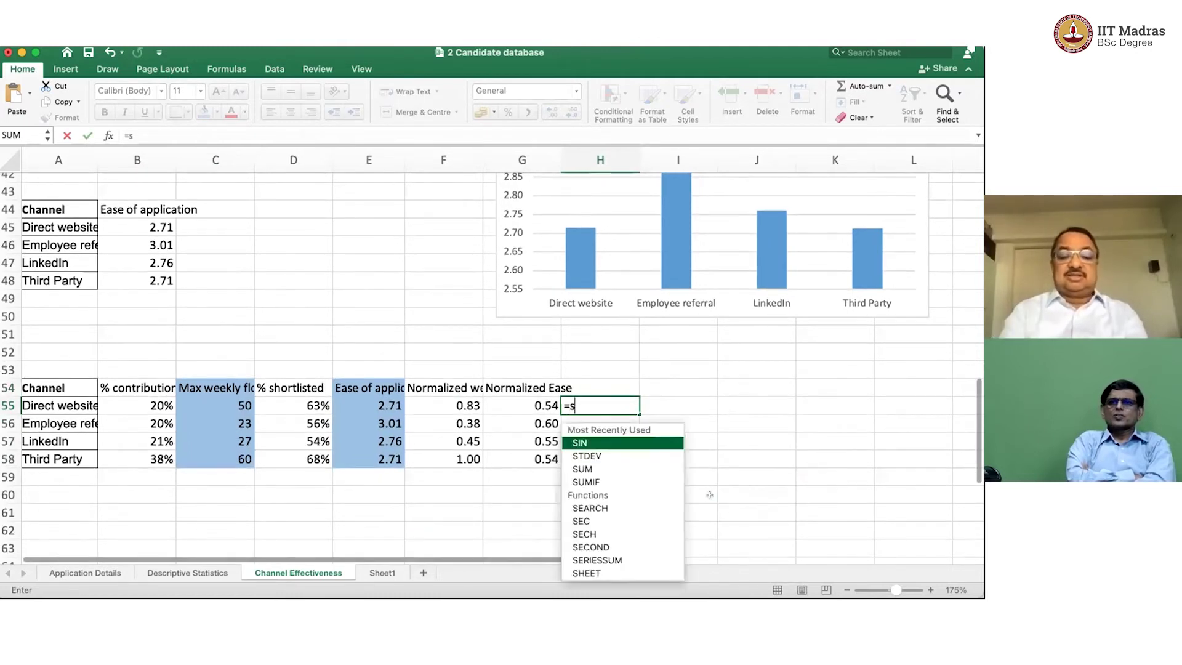
pyautogui.write('um(')
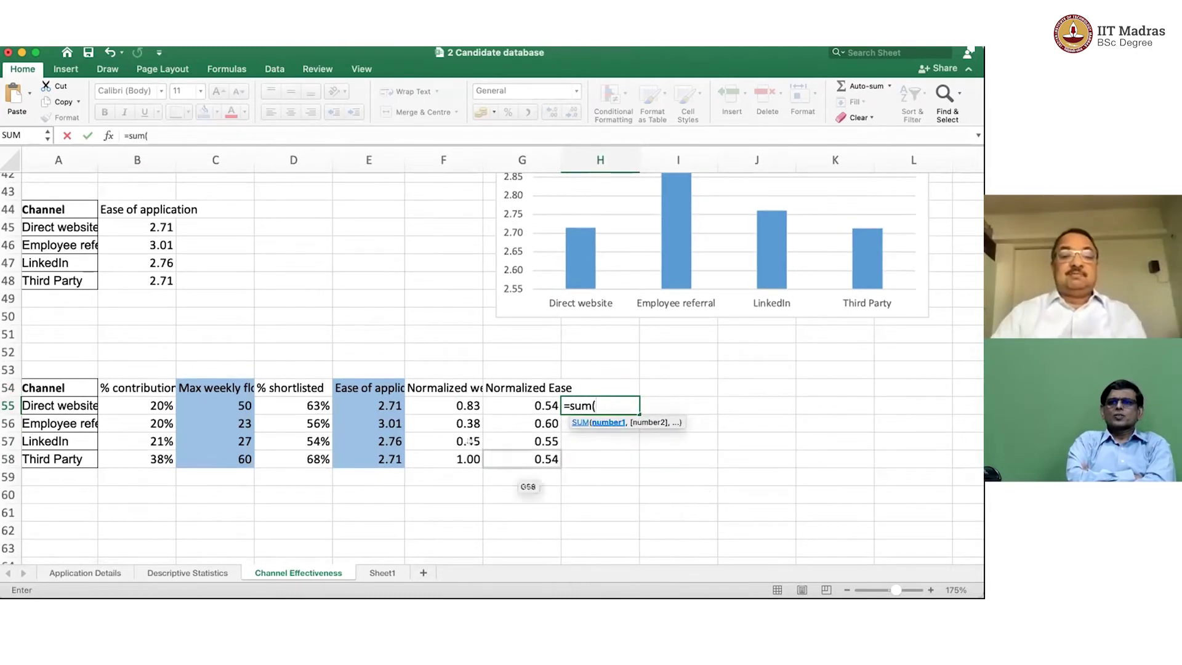
pyautogui.click(148, 405)
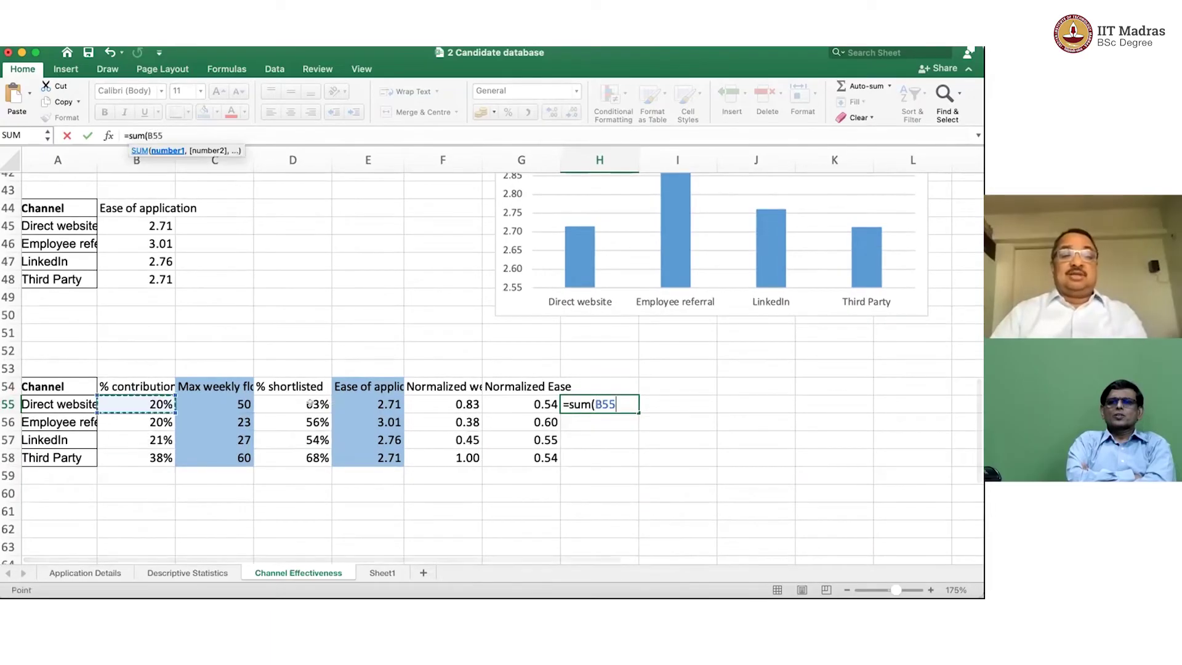
pyautogui.write(',')
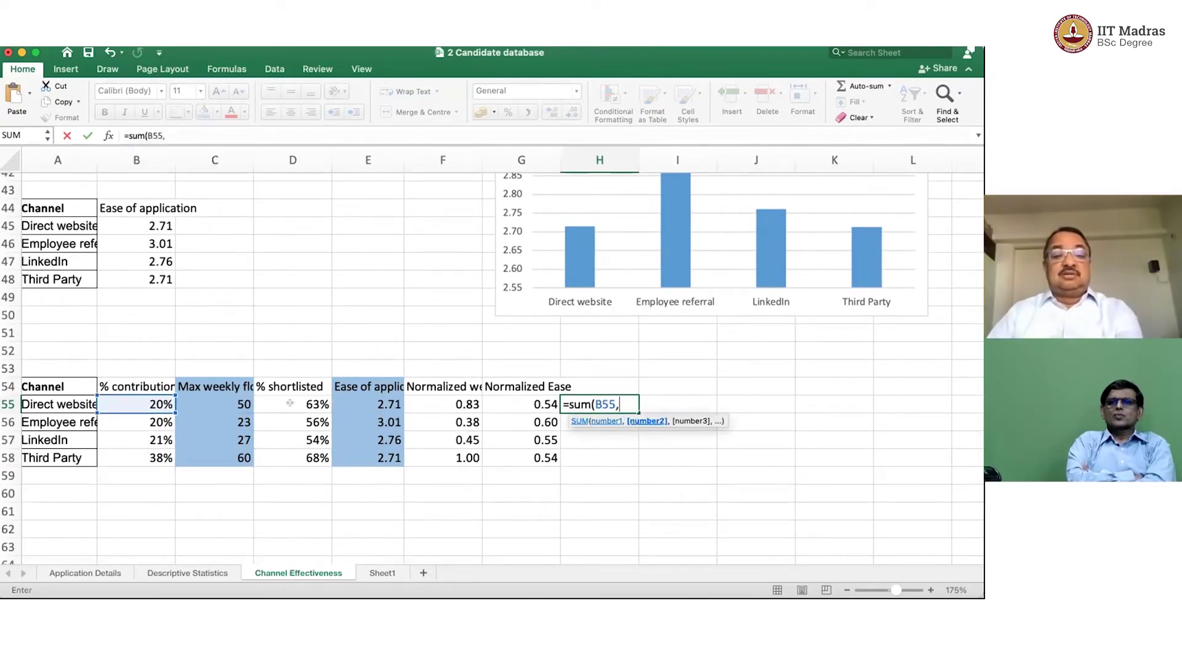
pyautogui.click(290, 402)
pyautogui.write(',')
pyautogui.click(477, 407)
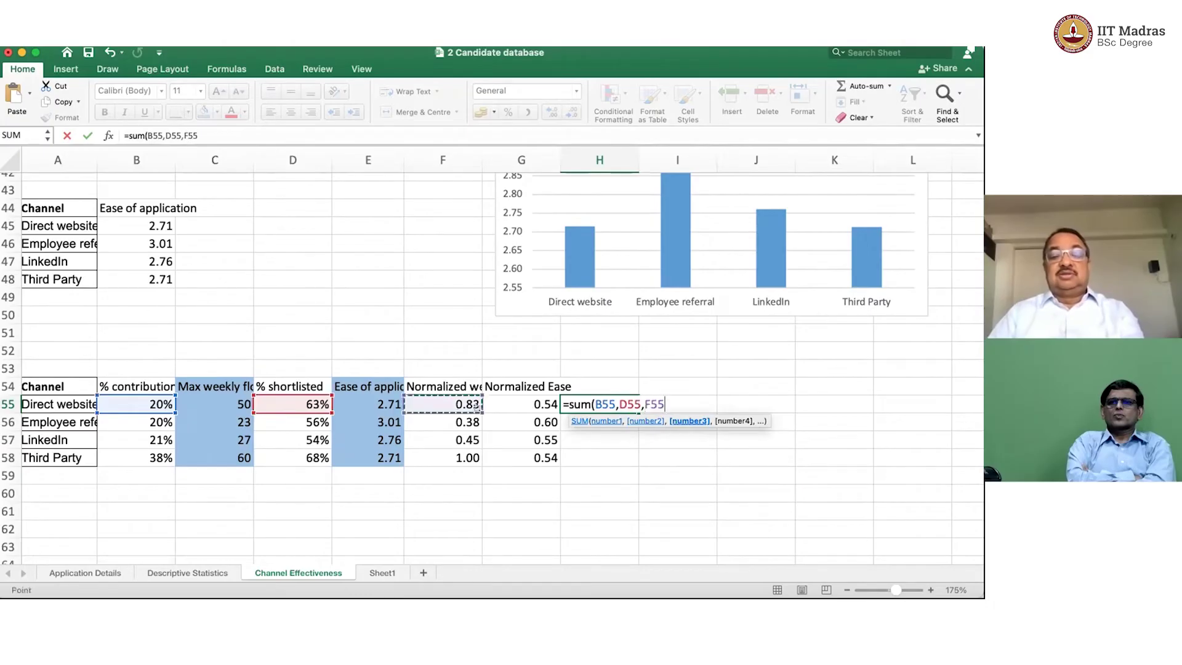
pyautogui.write(',')
pyautogui.click(530, 398)
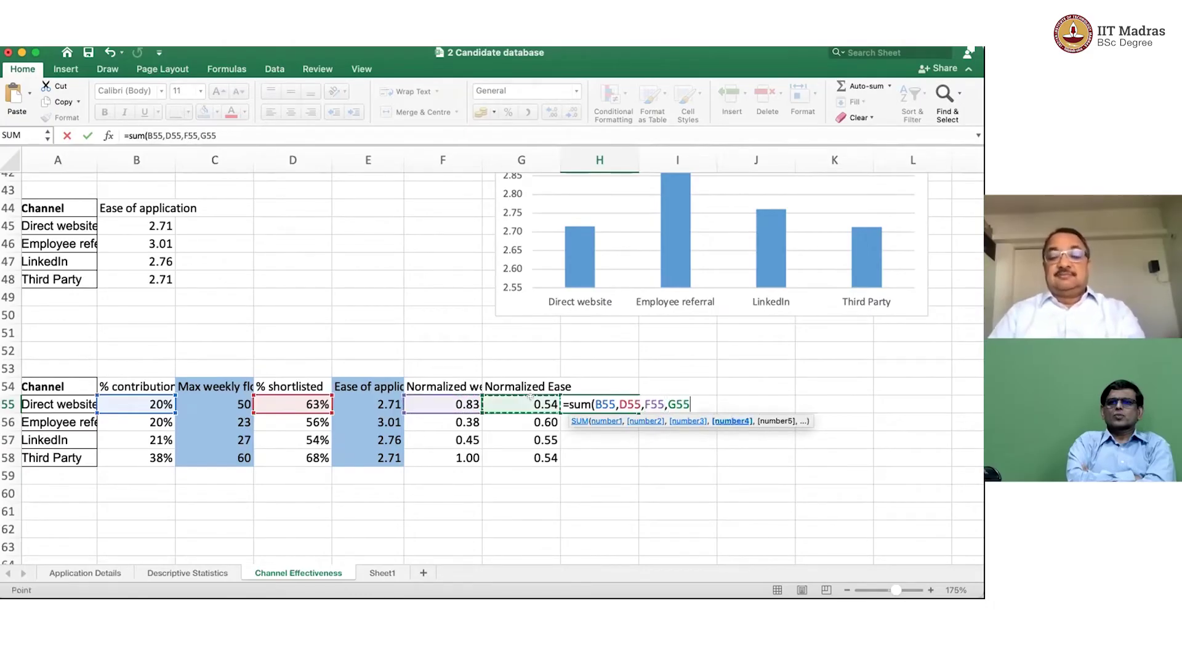
pyautogui.write(')')
pyautogui.press('Return')
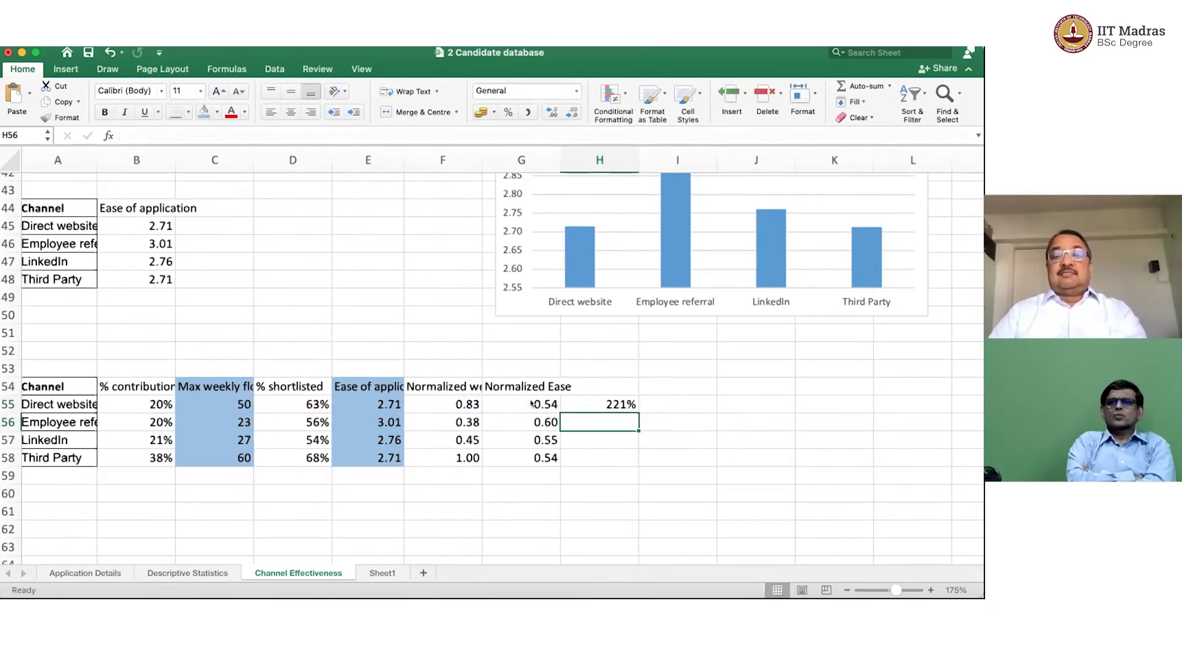
pyautogui.press('Up')
# Format the total as a plain number and fill it down to H58
pyautogui.scroll(-1, 531, 403)
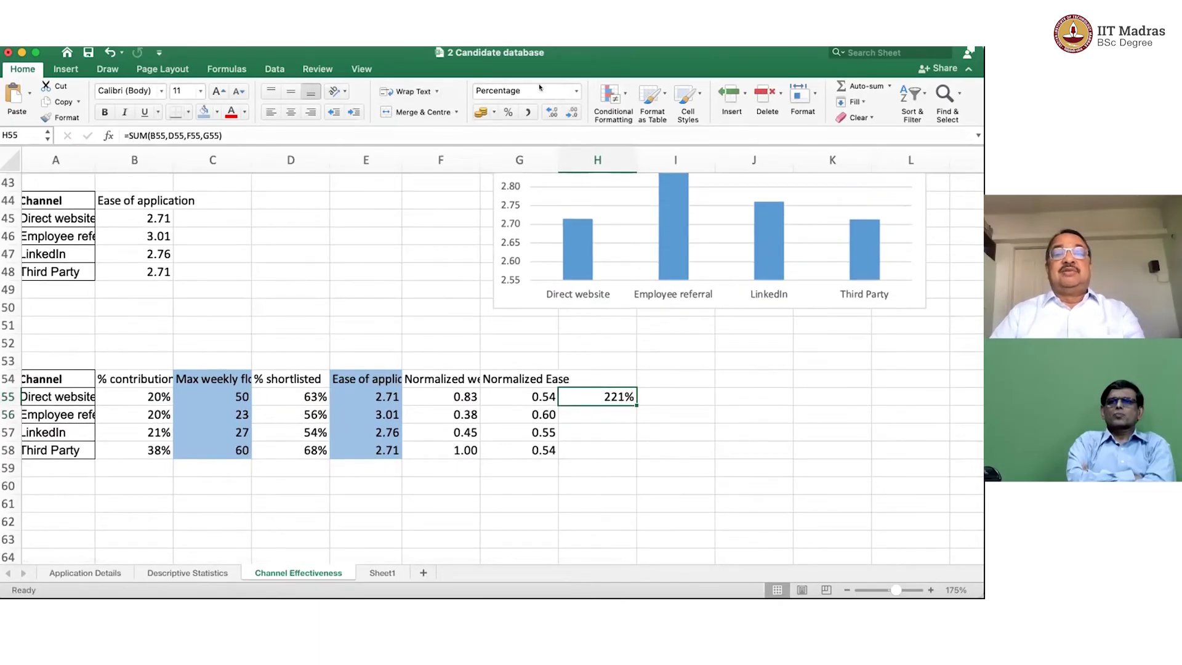
pyautogui.click(573, 93)
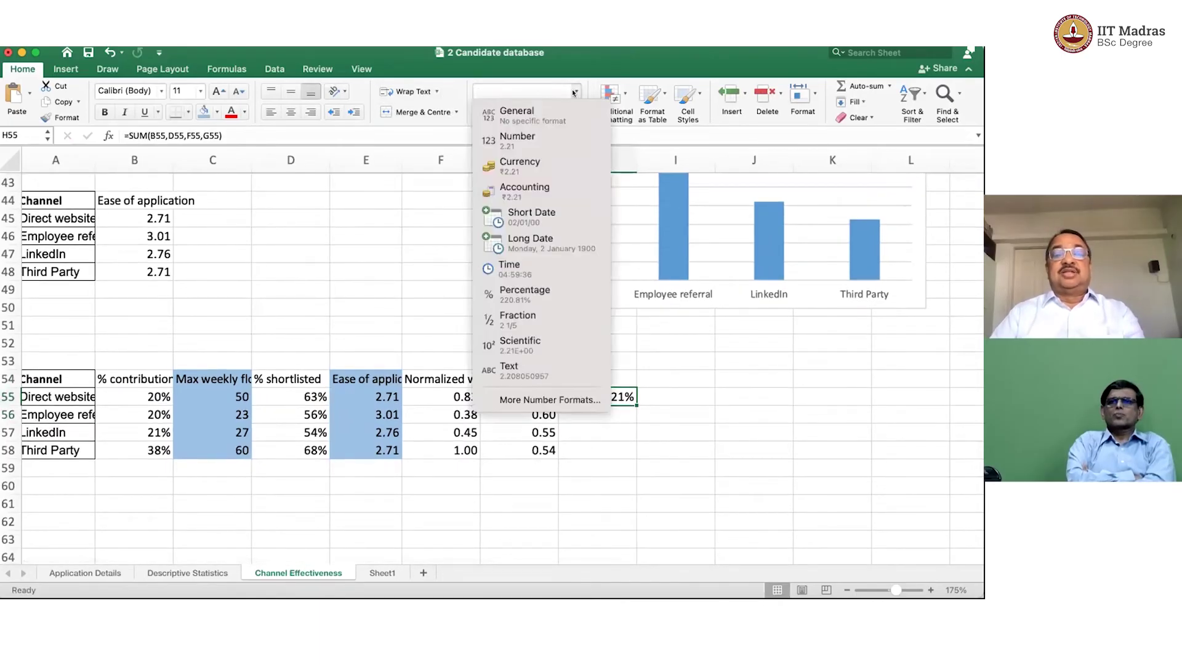
pyautogui.click(521, 140)
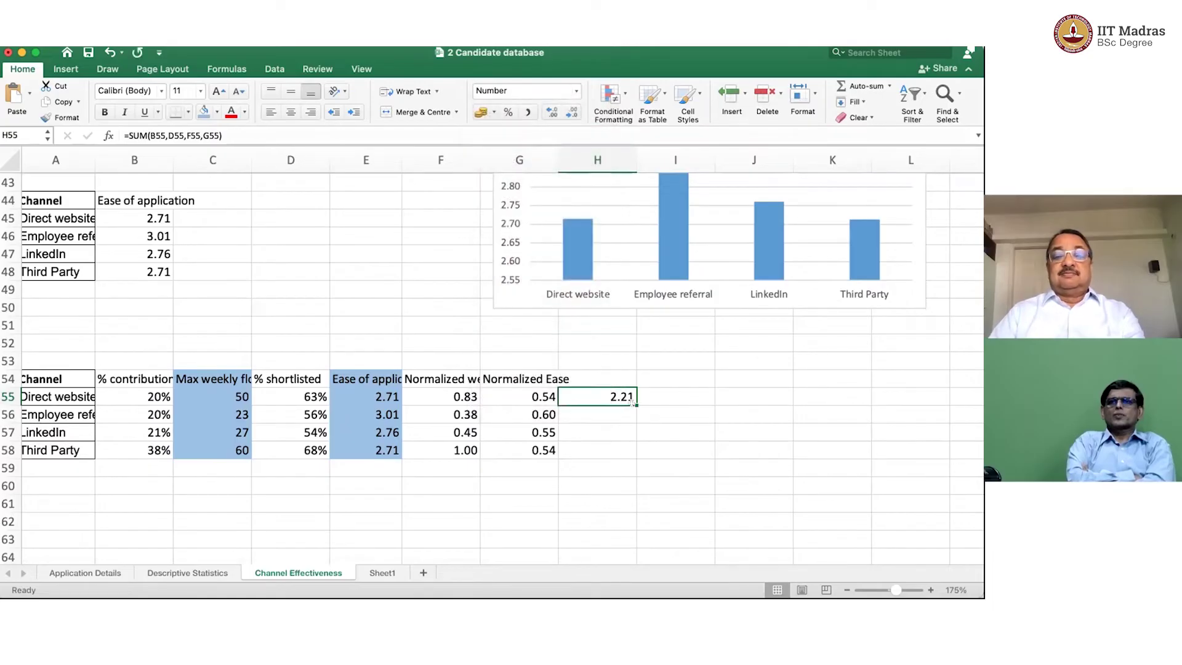
pyautogui.moveTo(633, 403); pyautogui.dragTo(629, 449)
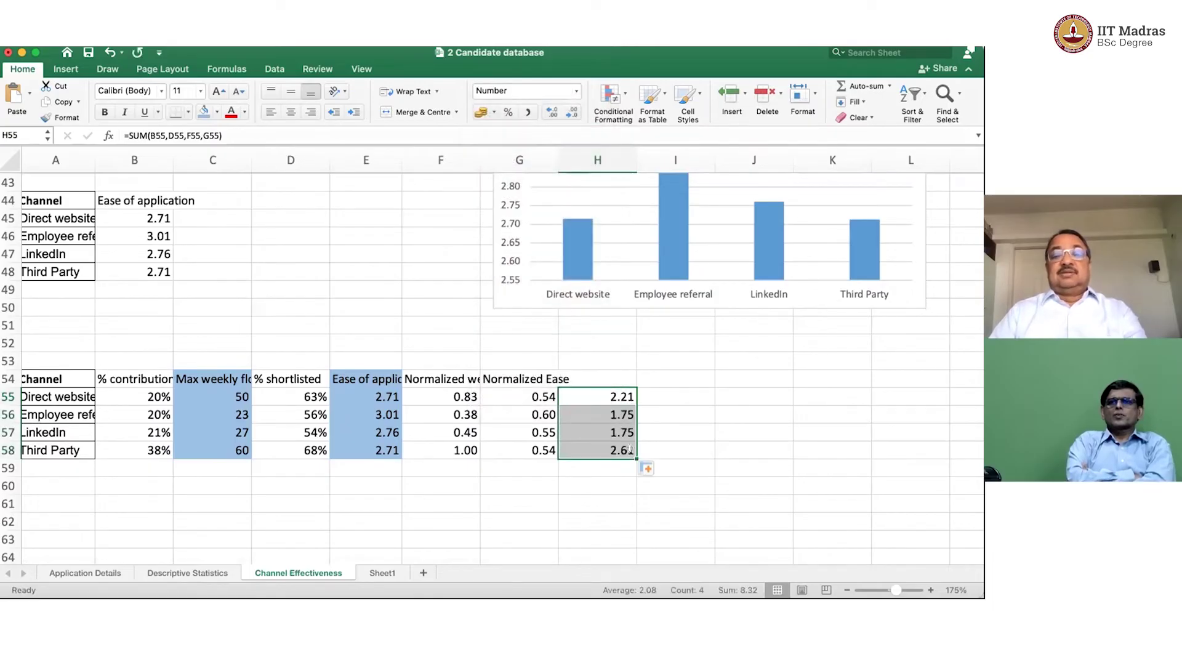
# Type the heading 'Total Score' above the totals
pyautogui.click(590, 375)
pyautogui.write('Total')
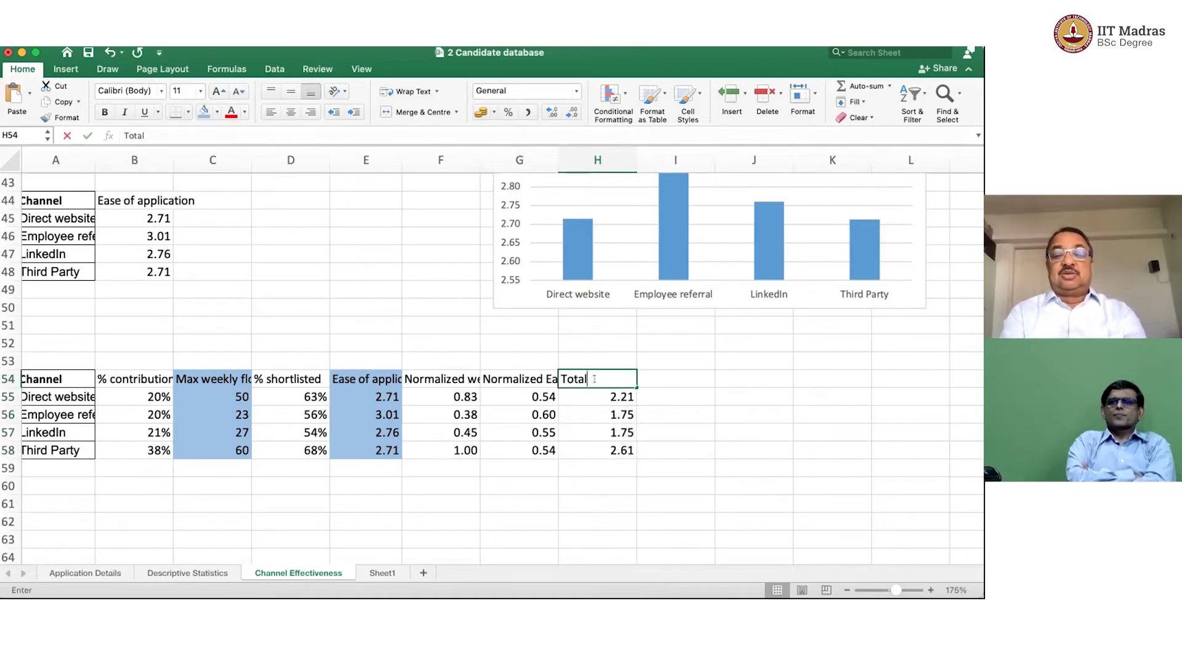
pyautogui.write(' Score')
pyautogui.press('Tab')
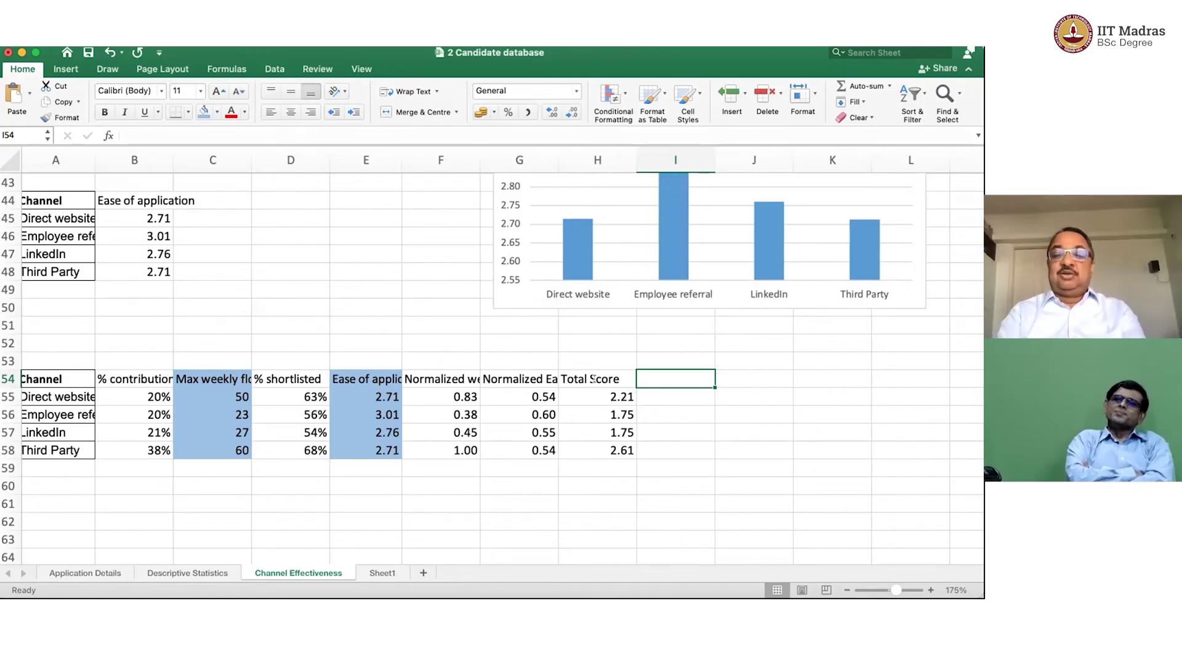
# Add the heading 'Rank' in I54
pyautogui.write('Rank')
pyautogui.press('Return')
pyautogui.press('Left')
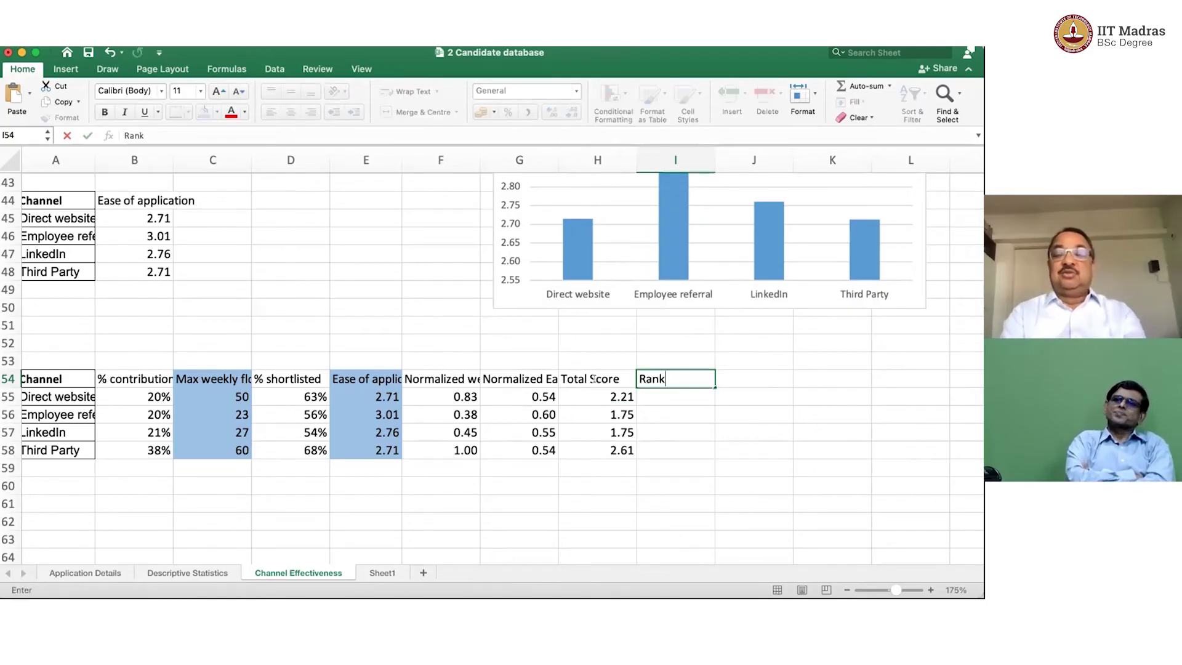
pyautogui.press('Right')
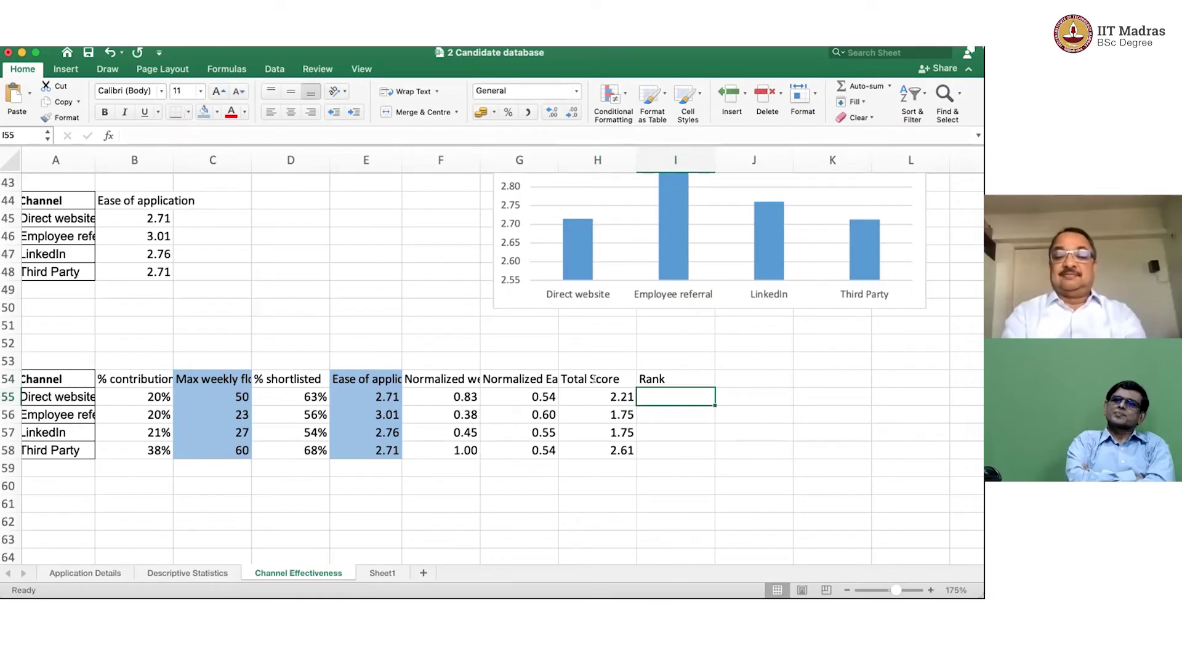
# Begin a RANK formula for Direct website, then cancel the mistaken entry
pyautogui.write('=rank')
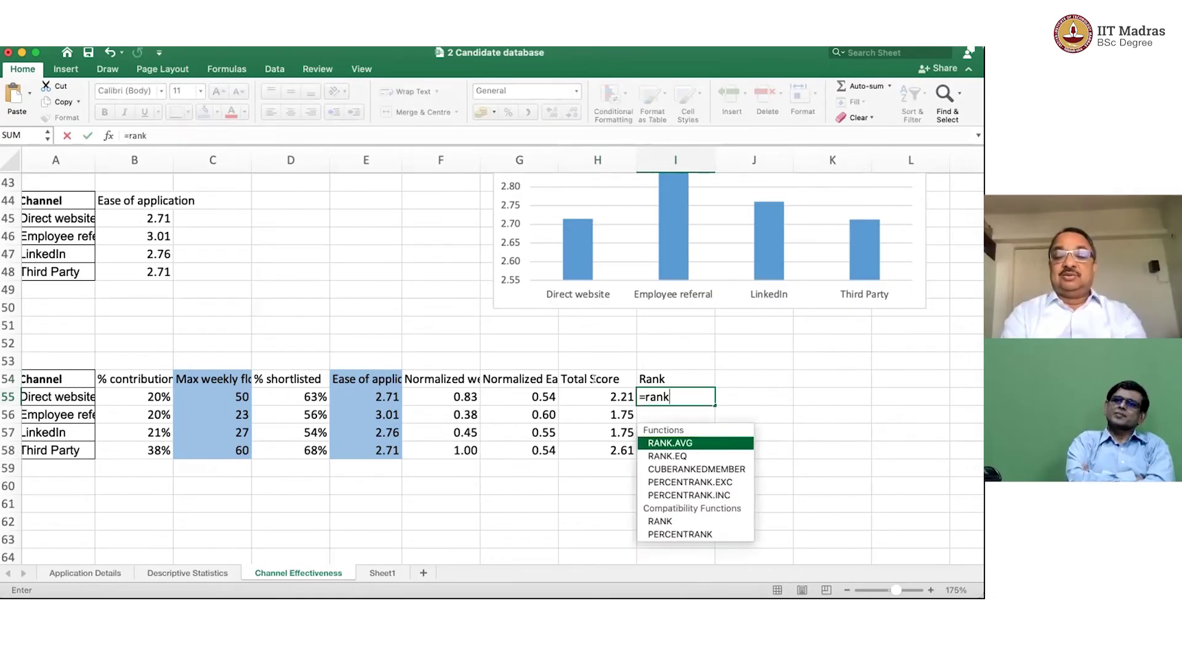
pyautogui.write('(')
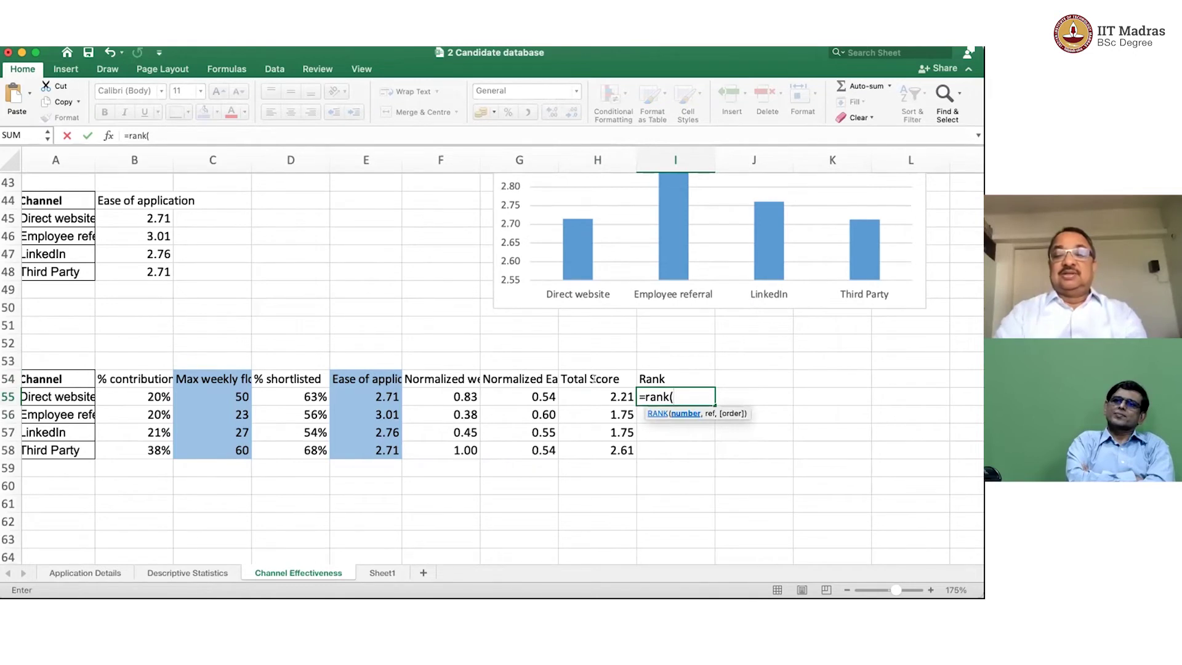
pyautogui.click(589, 388)
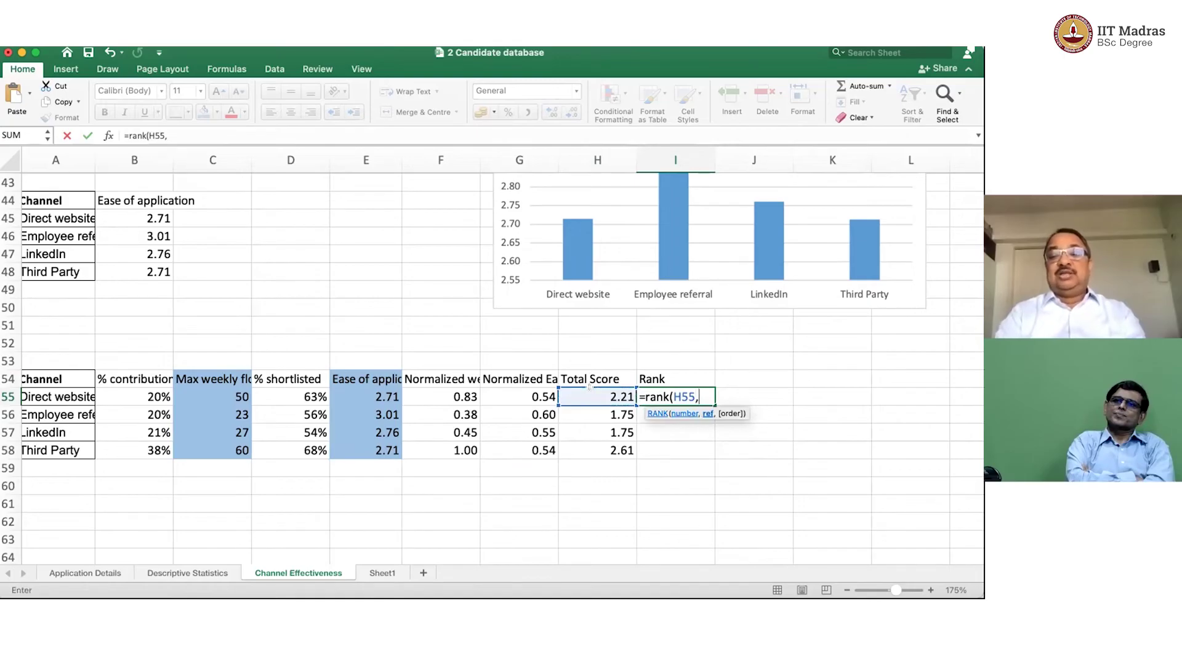
pyautogui.write(',')
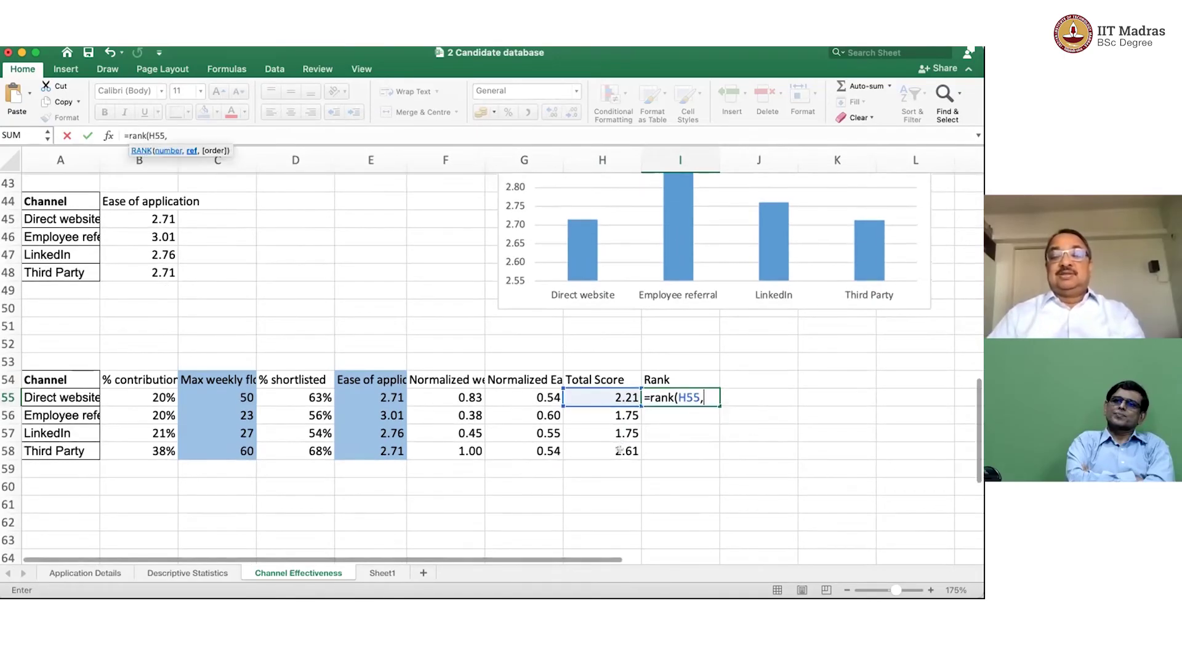
pyautogui.click(619, 450)
pyautogui.click(632, 396)
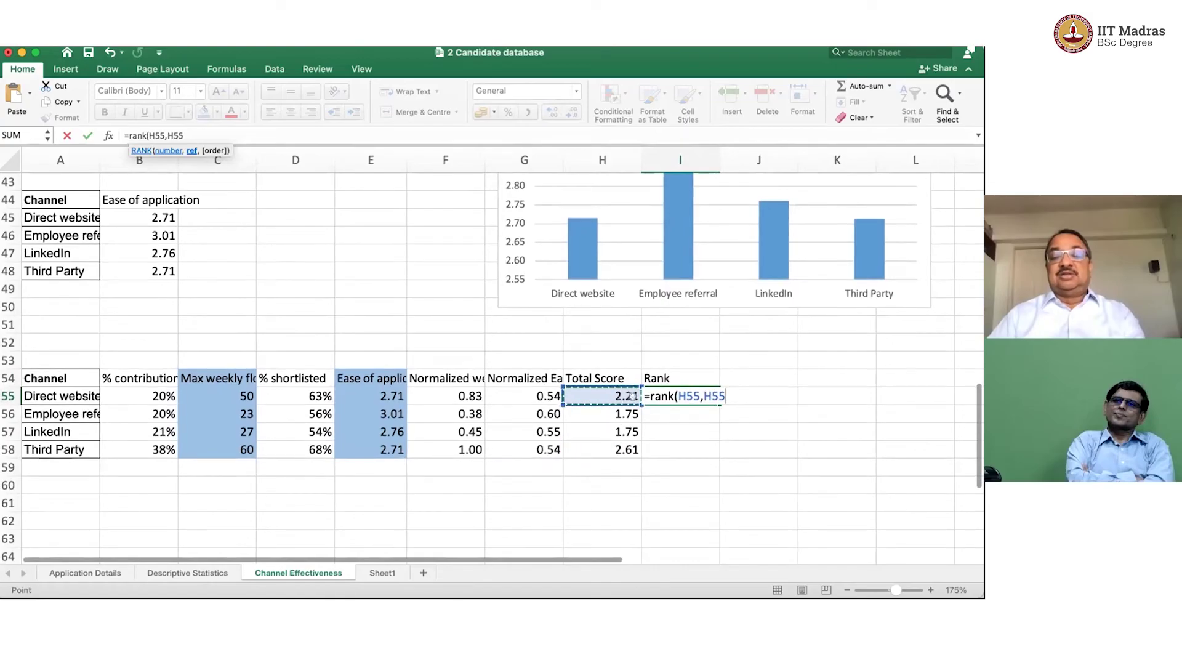
pyautogui.moveTo(632, 396); pyautogui.dragTo(628, 449)
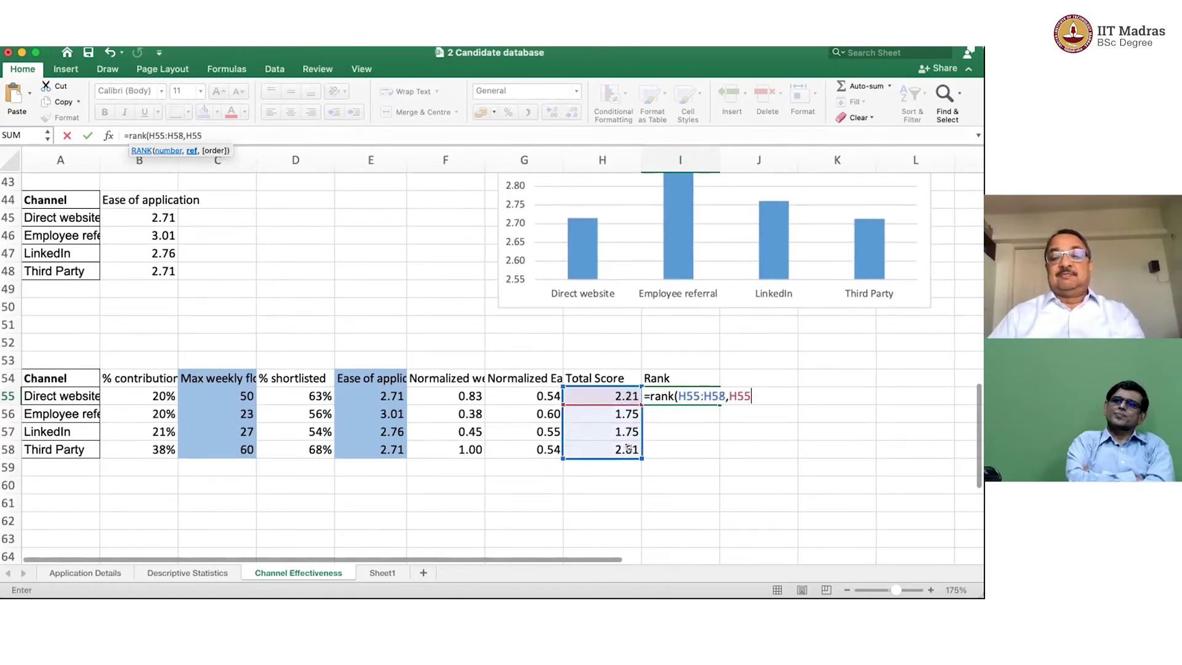
pyautogui.press('Escape')
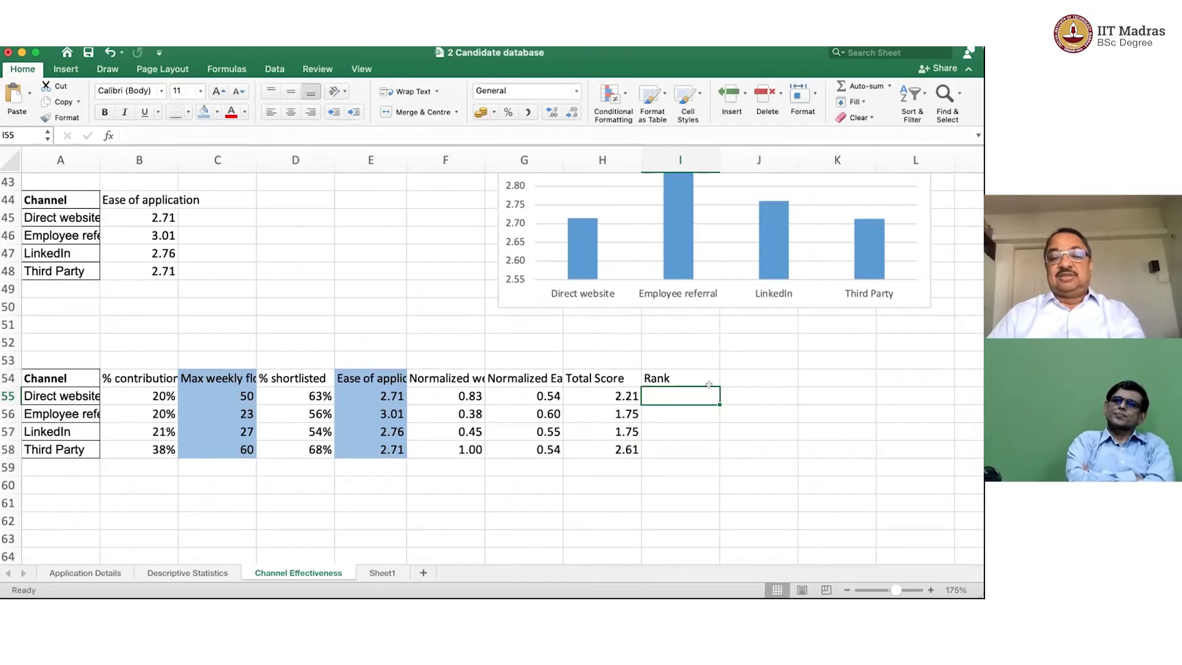
# Enter =RANK(H55,H$55:H$58) in I55 for Direct website
pyautogui.write('=ran')
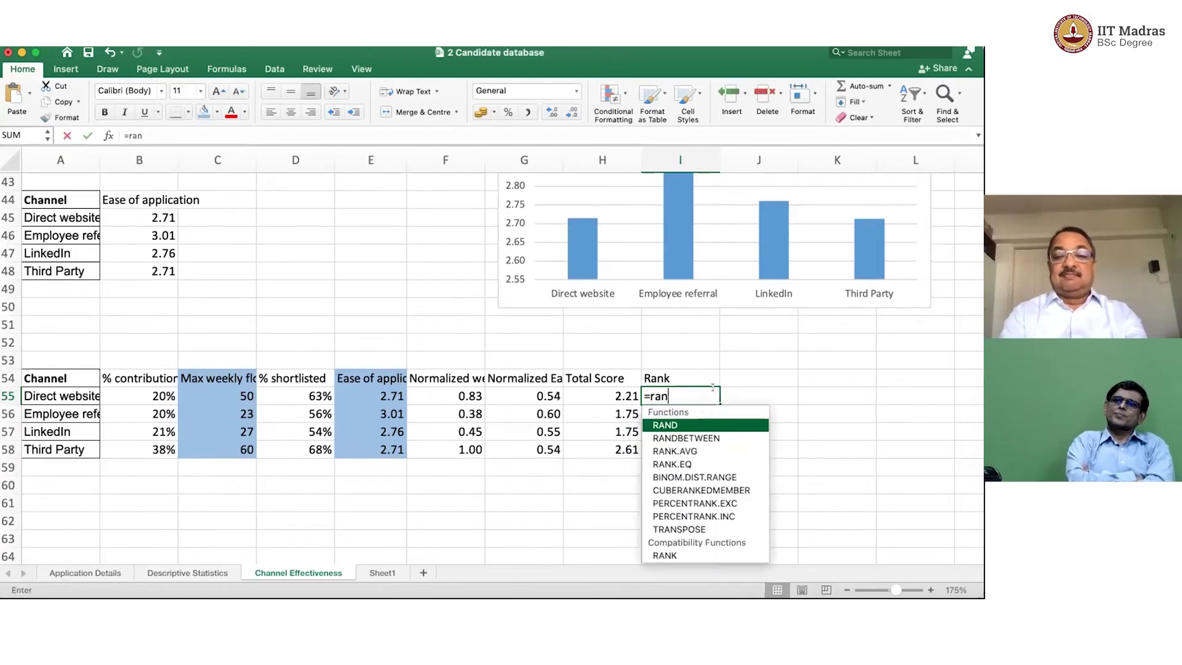
pyautogui.write('k(')
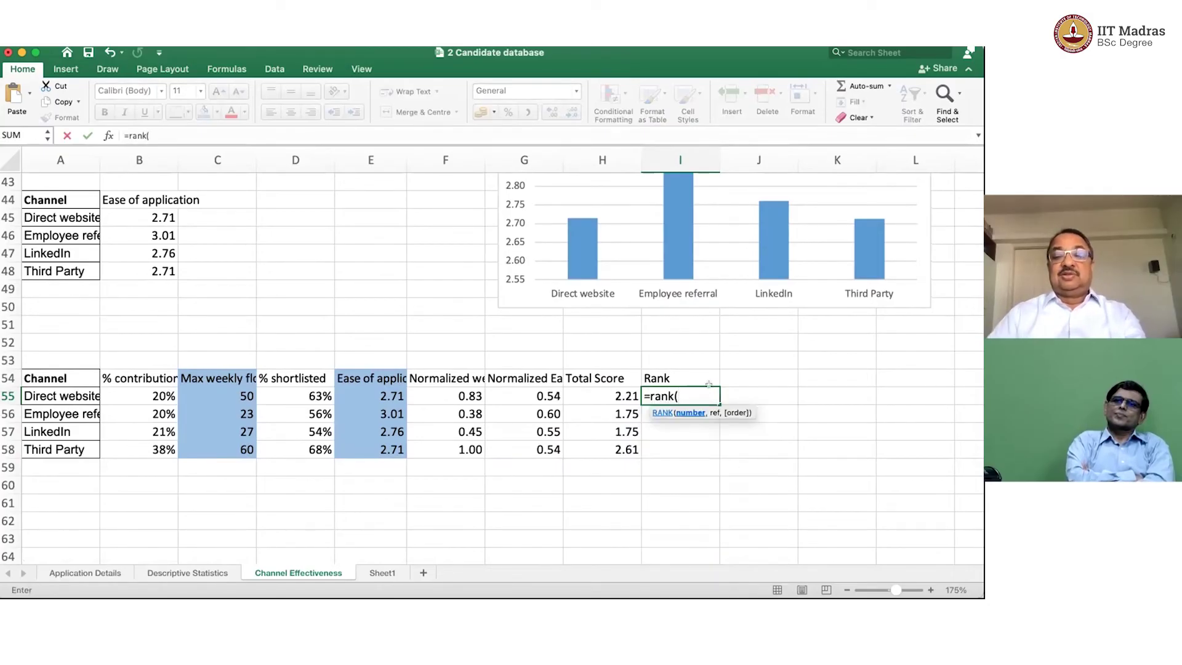
pyautogui.click(623, 395)
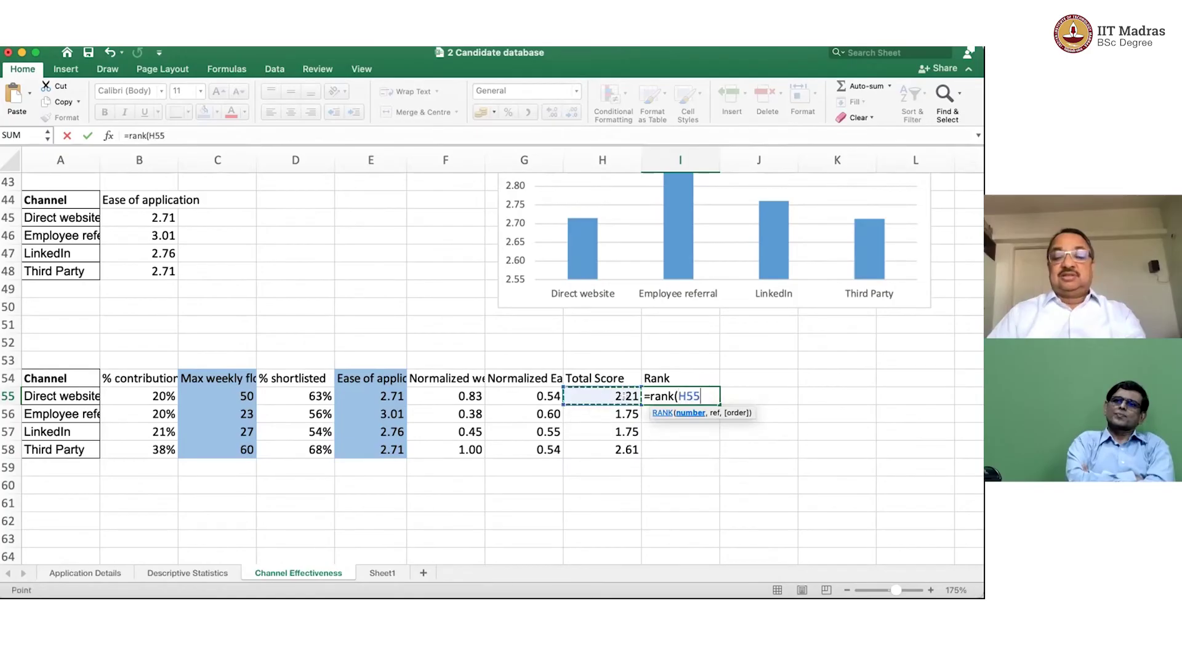
pyautogui.write(',')
pyautogui.moveTo(621, 396); pyautogui.dragTo(608, 441)
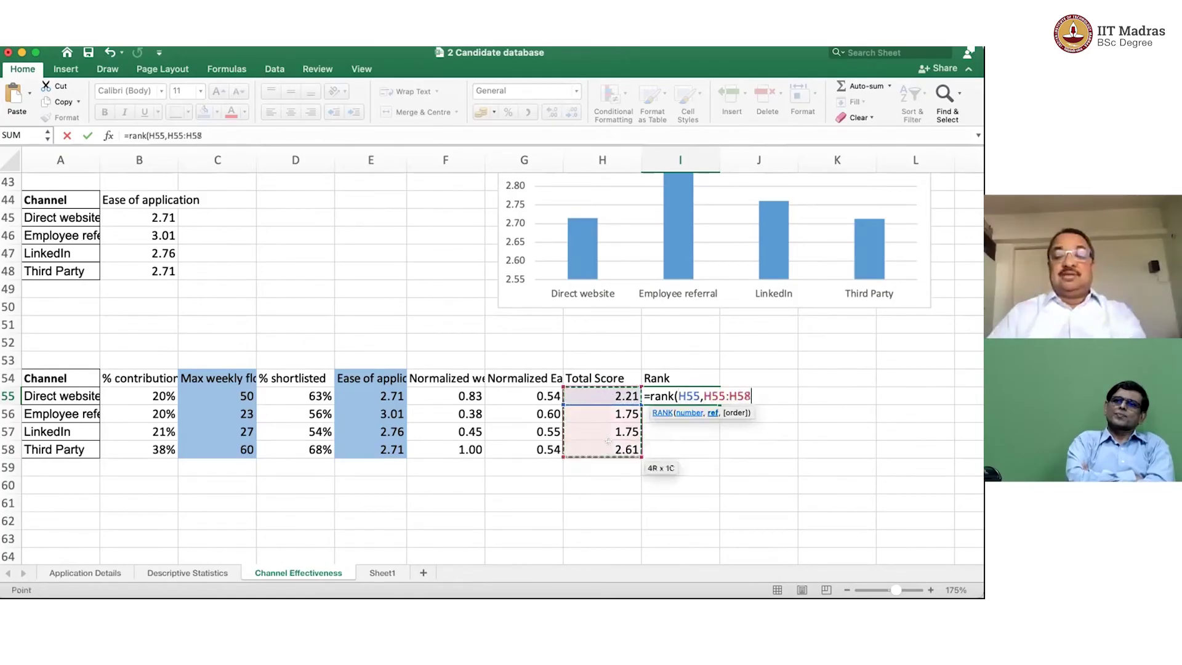
pyautogui.click(714, 396)
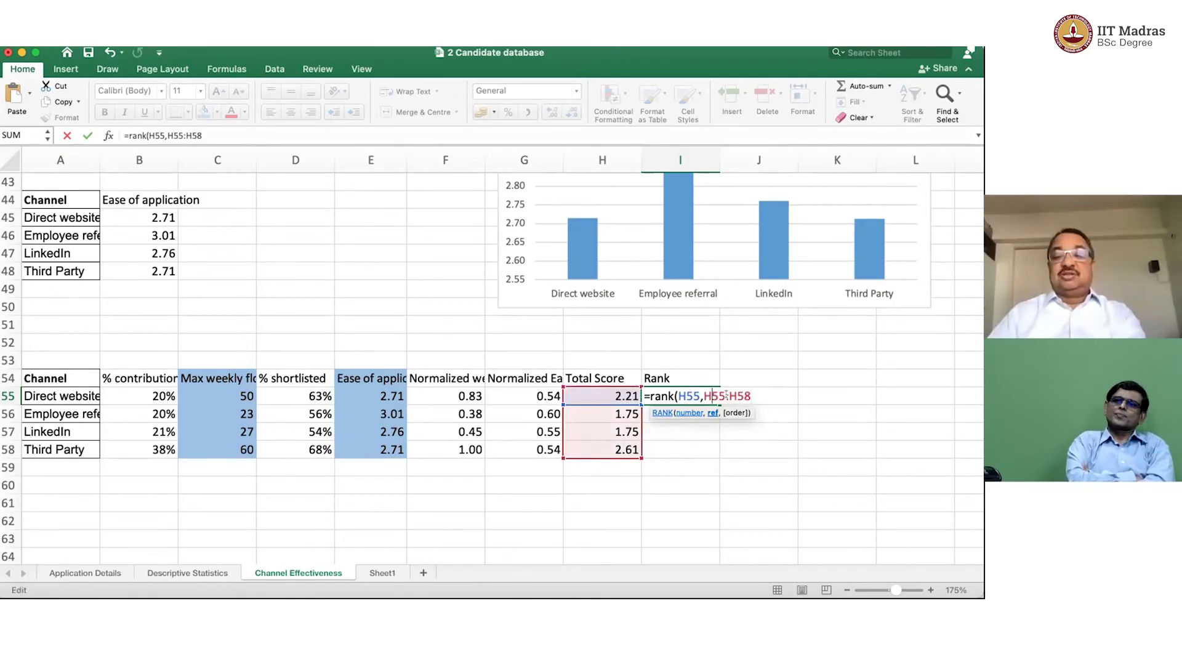
pyautogui.write('$55:H')
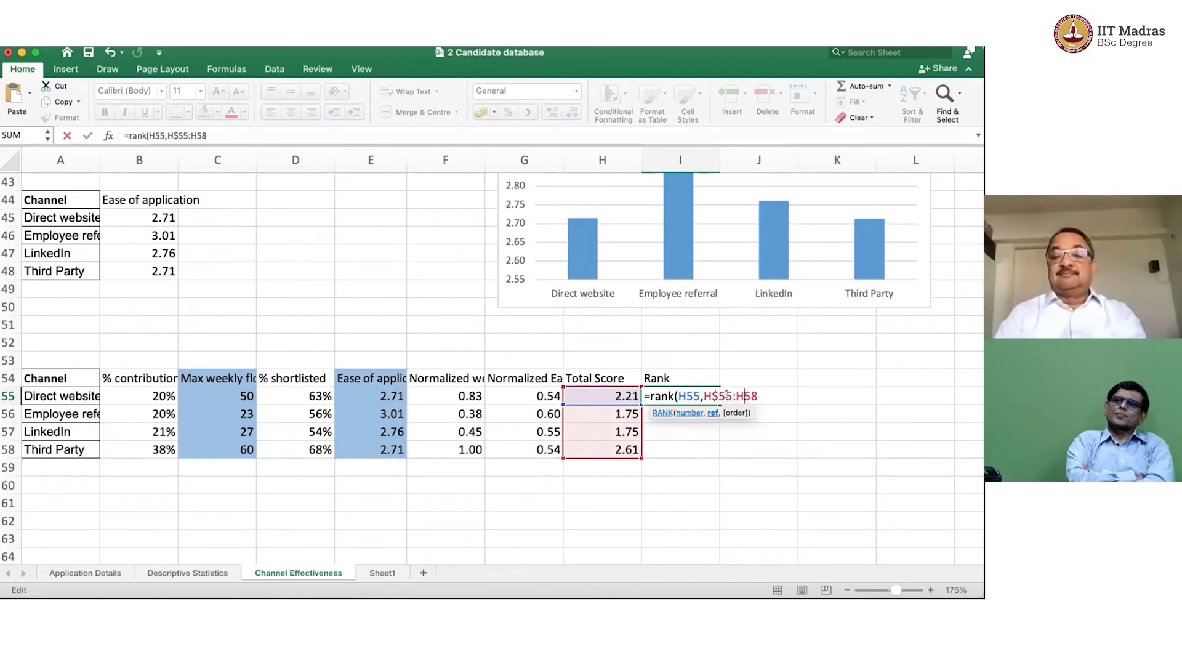
pyautogui.write('$58')
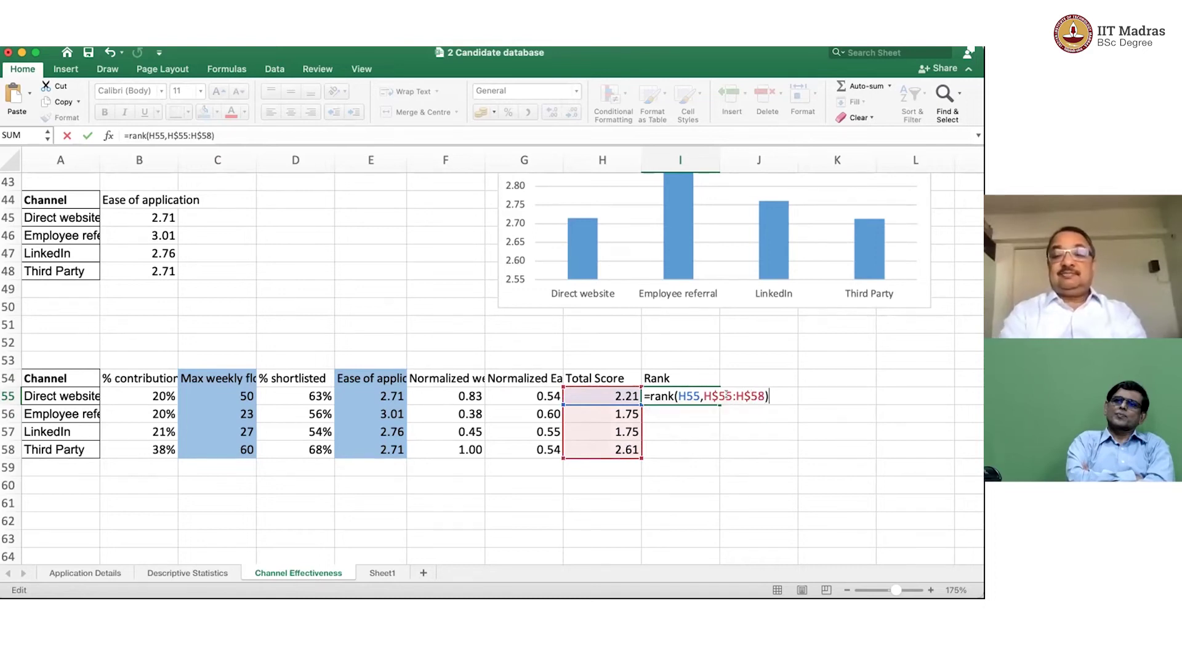
pyautogui.press('Return')
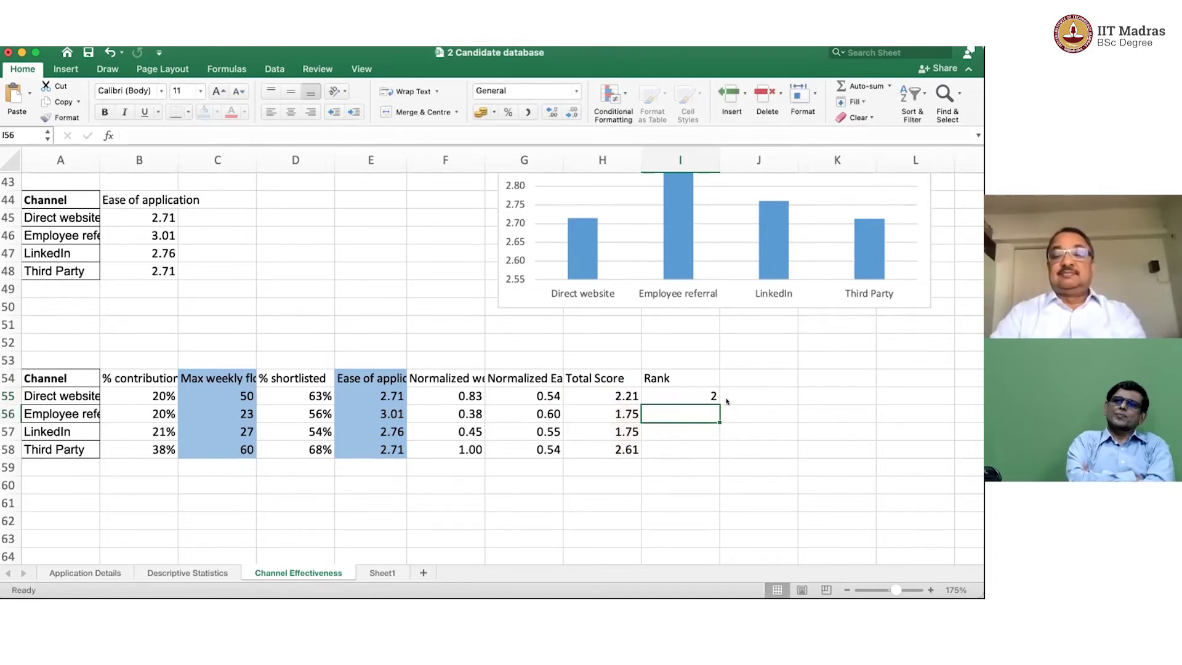
# Copy the rank formula down to I58, ranking Third Party first
pyautogui.click(716, 396)
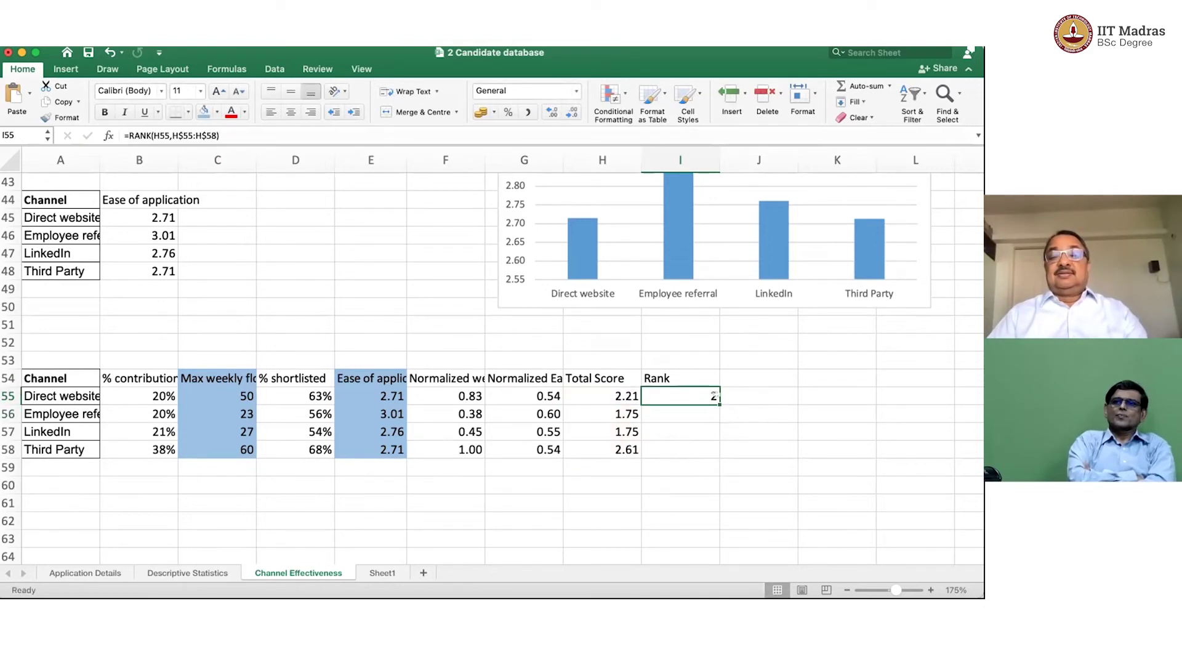
pyautogui.moveTo(716, 396); pyautogui.dragTo(716, 450)
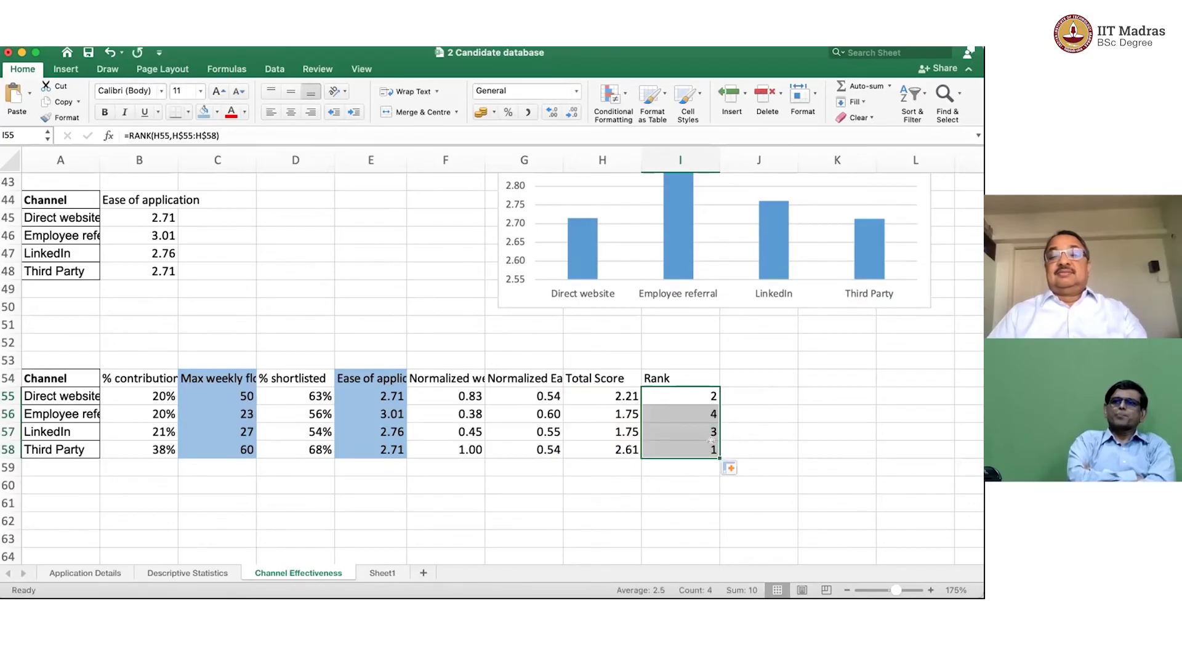
pyautogui.click(714, 449)
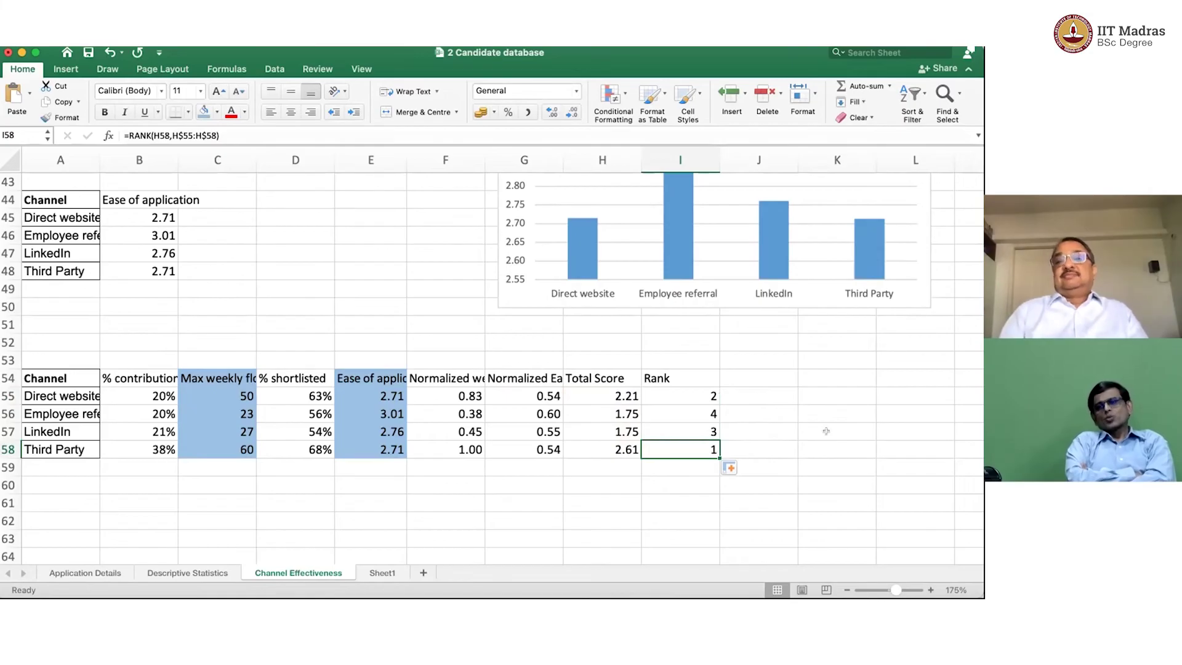